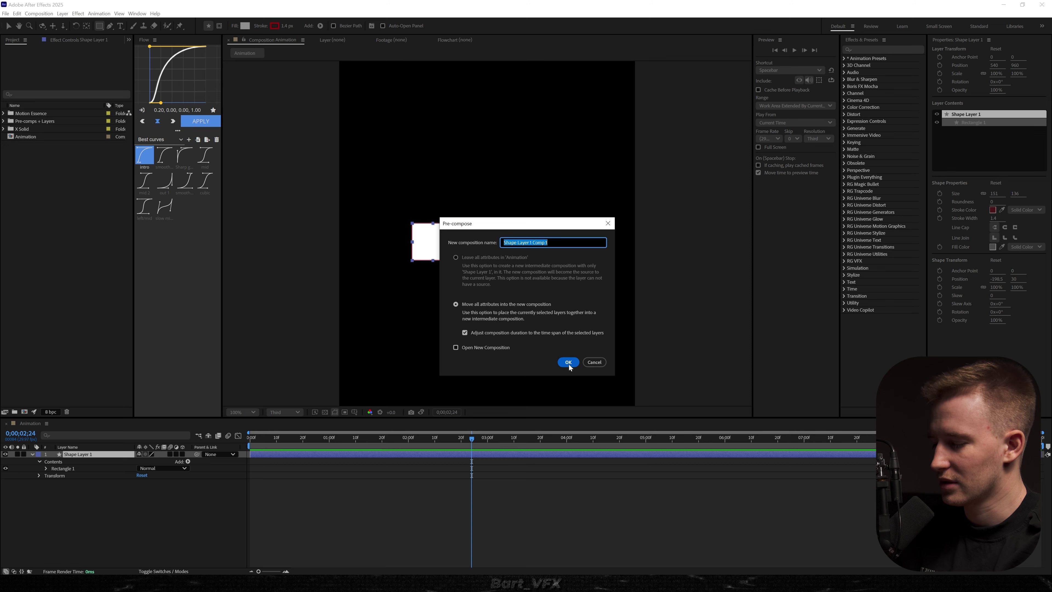
- Pre-compose the white rectangle layer as Banner and resize the Banner composition to 2830 by 298 px
{"action": "type", "text": "anner"}
{"action": "key", "text": "Return"}
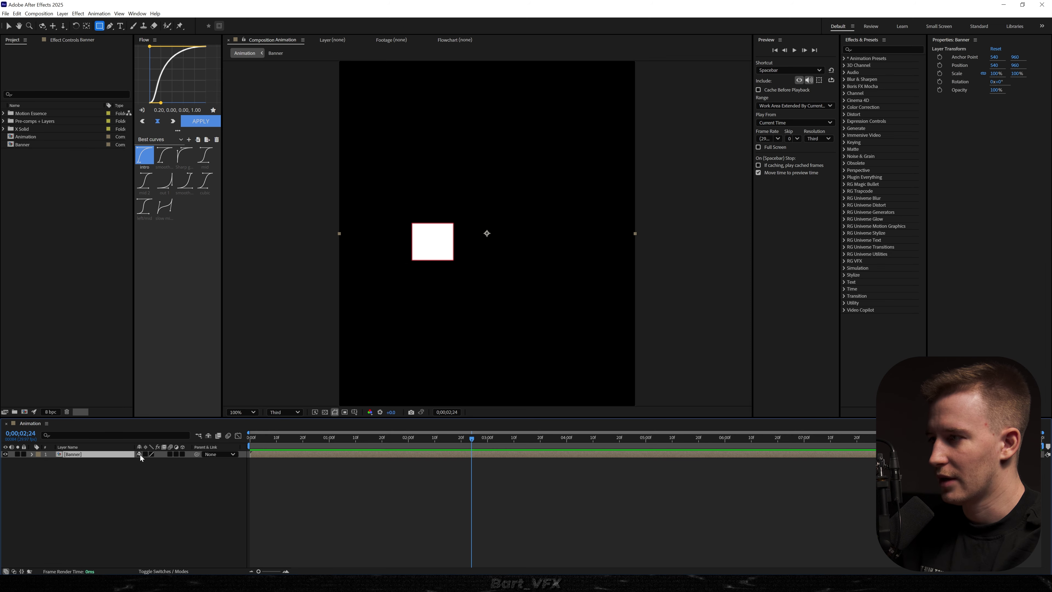
{"action": "double_click", "coordinate": [273, 456]}
{"action": "key", "text": "ctrl+k"}
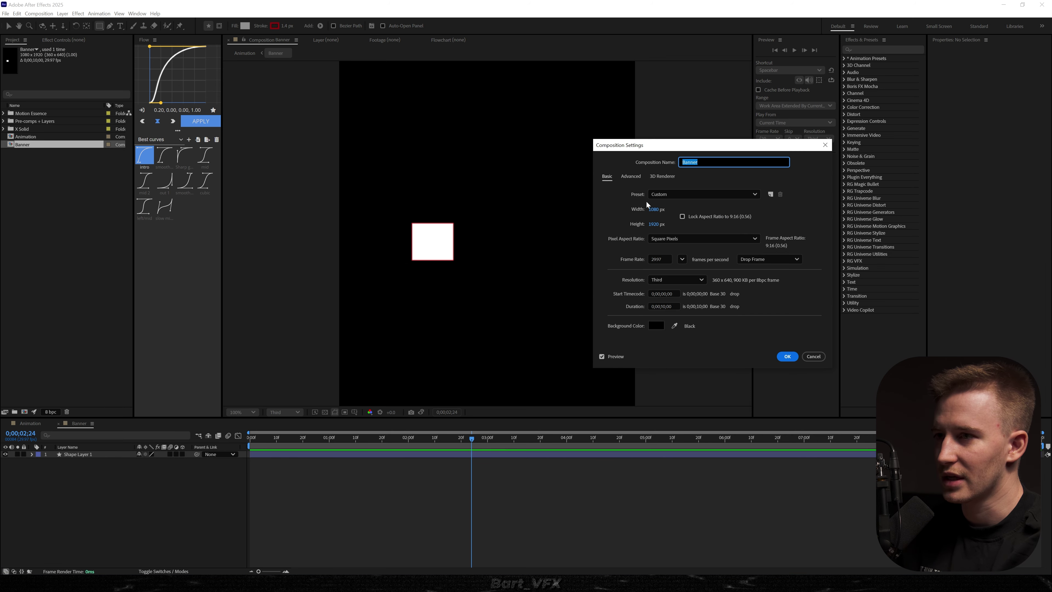
{"action": "left_click_drag", "start_coordinate": [653, 210], "coordinate": [726, 211]}
{"action": "left_click_drag", "start_coordinate": [657, 225], "coordinate": [448, 229]}
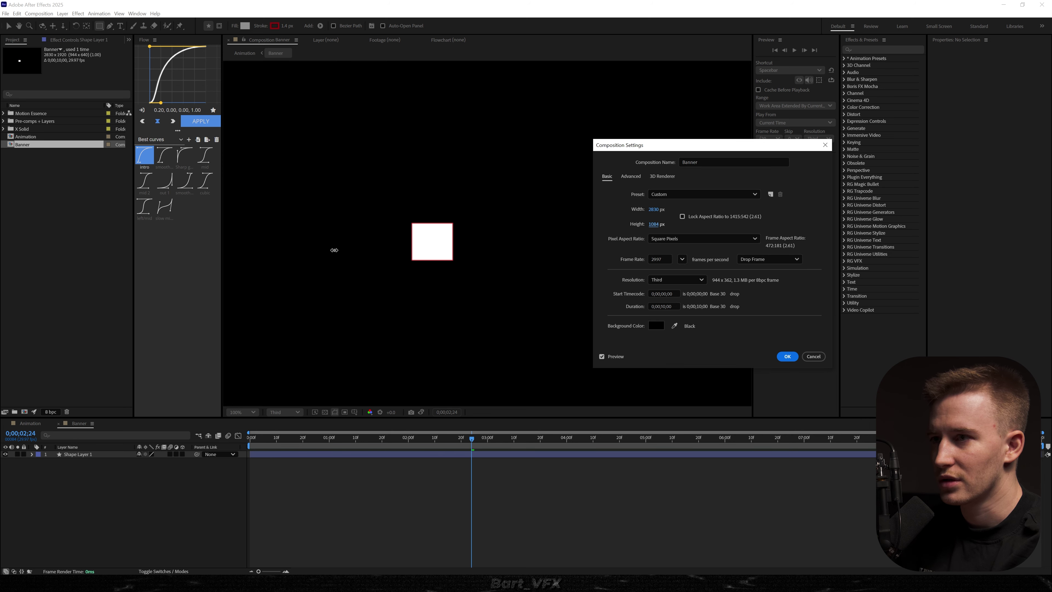
{"action": "left_click_drag", "start_coordinate": [335, 249], "coordinate": [31, 261]}
{"action": "left_click", "coordinate": [788, 357]}
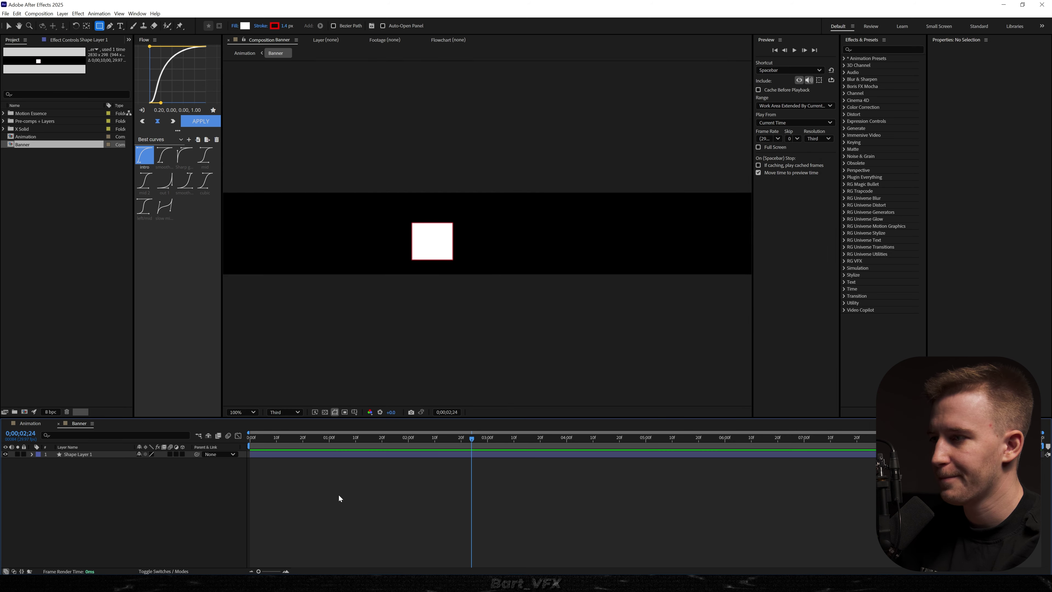
- Replace the shape layer in Banner with a wide rectangle of about 2804 by 178 px spanning the composition
{"action": "left_click", "coordinate": [347, 454]}
{"action": "key", "text": "Delete"}
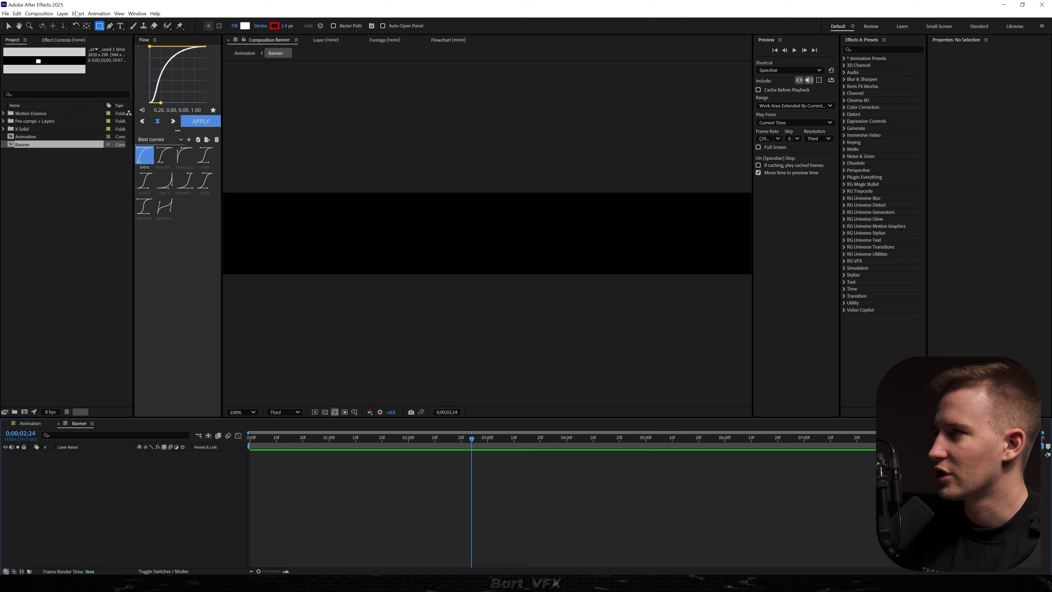
{"action": "key", "text": "comma"}
{"action": "key", "text": "comma"}
{"action": "left_click_drag", "start_coordinate": [295, 223], "coordinate": [679, 245]}
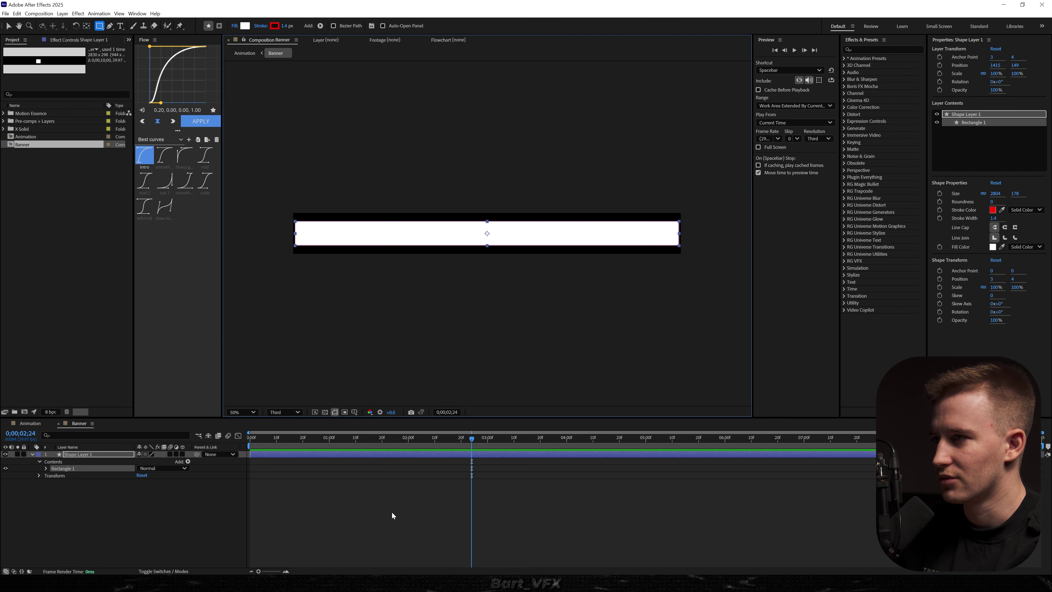
- Give the rectangle a dark gray fill of RGB 35, 35, 35 and a gray stroke
{"action": "left_click", "coordinate": [993, 247]}
{"action": "left_click_drag", "start_coordinate": [125, 328], "coordinate": [93, 338]}
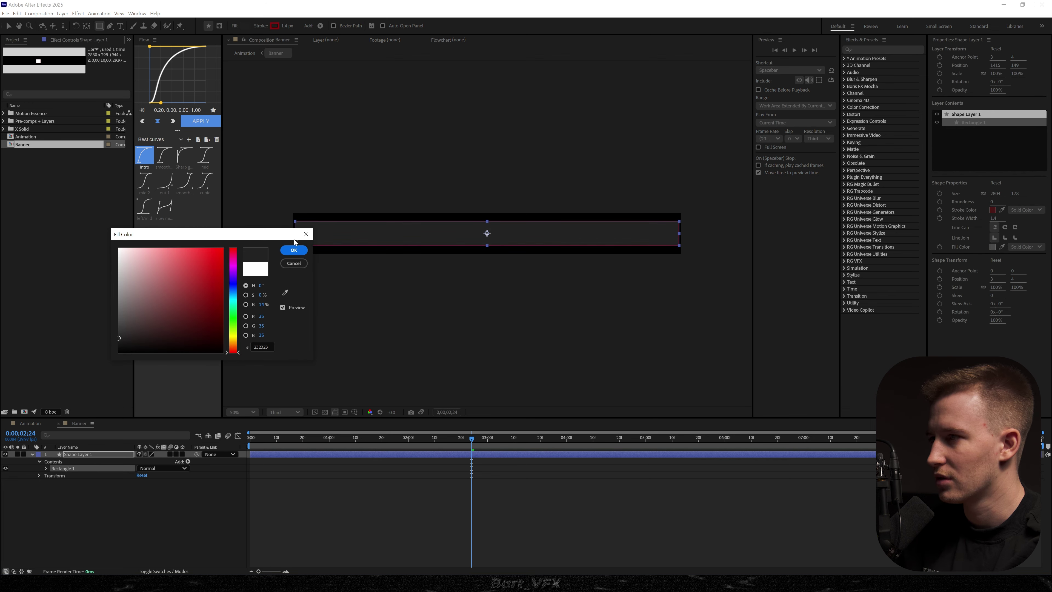
{"action": "left_click", "coordinate": [294, 250]}
{"action": "left_click", "coordinate": [993, 209]}
{"action": "mouse_move", "coordinate": [165, 297]}
{"action": "left_mouse_down"}
{"action": "mouse_move", "coordinate": [83, 316]}
{"action": "mouse_move", "coordinate": [76, 298]}
{"action": "mouse_move", "coordinate": [52, 303]}
{"action": "left_mouse_up"}
{"action": "left_click", "coordinate": [292, 250]}
{"action": "left_click", "coordinate": [364, 477]}
- Add the text "editing shift" on the bar and set its font size to 62.5 px
{"action": "scroll", "coordinate": [530, 273], "scroll_direction": "up", "scroll_amount": 2}
{"action": "mouse_move", "coordinate": [530, 274]}
{"action": "left_mouse_down"}
{"action": "mouse_move", "coordinate": [566, 322]}
{"action": "mouse_move", "coordinate": [697, 253]}
{"action": "mouse_move", "coordinate": [535, 294]}
{"action": "left_mouse_up"}
{"action": "scroll", "coordinate": [378, 237], "scroll_direction": "down", "scroll_amount": 3}
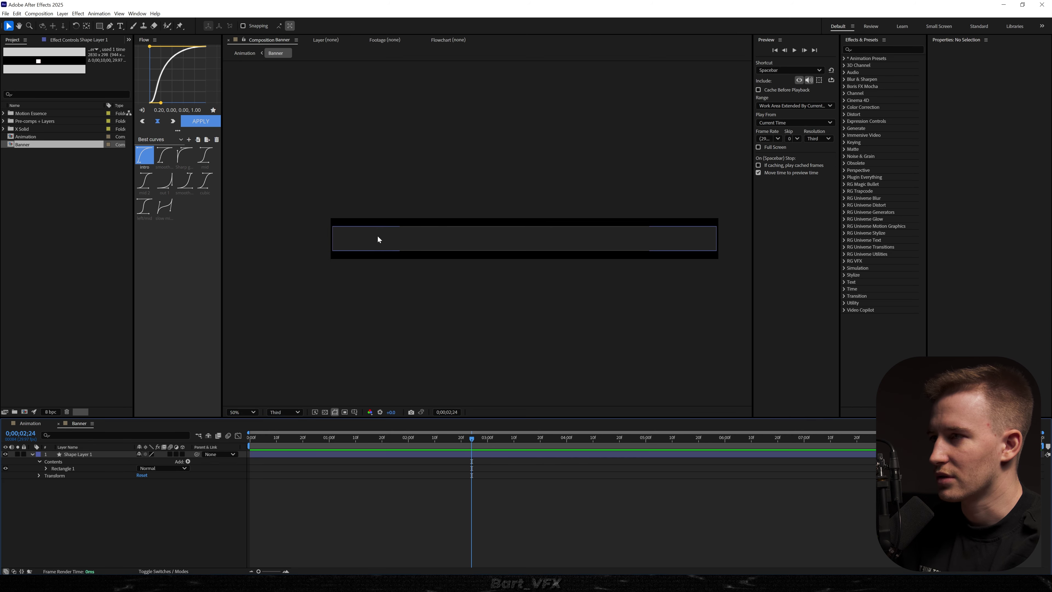
{"action": "key", "text": "ctrl+t"}
{"action": "left_click", "coordinate": [366, 238]}
{"action": "type", "text": "editing shift"}
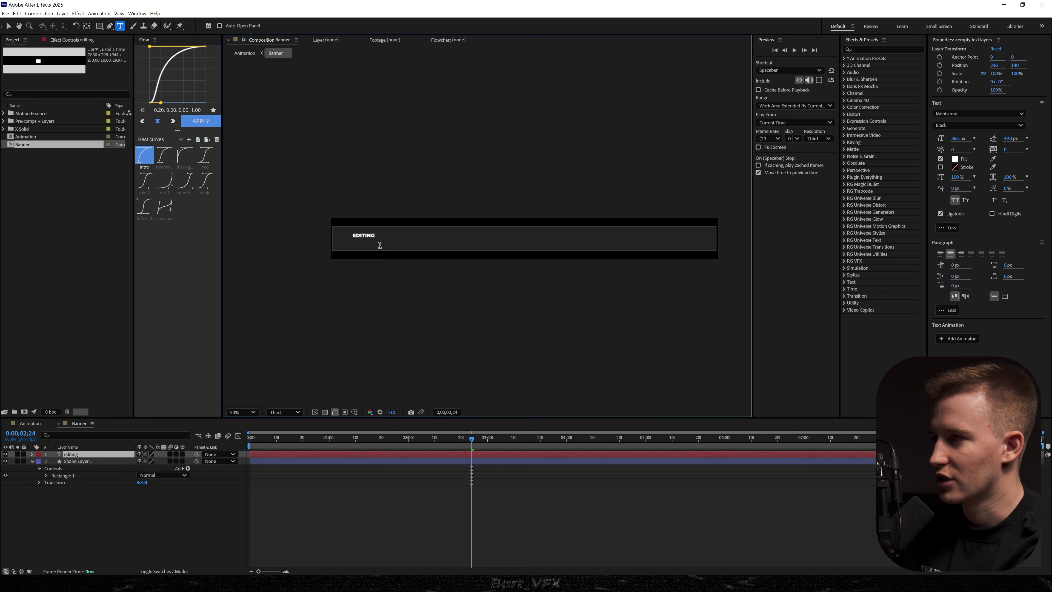
{"action": "key", "text": "ctrl+a"}
{"action": "mouse_move", "coordinate": [958, 138]}
{"action": "left_mouse_down"}
{"action": "mouse_move", "coordinate": [991, 138]}
{"action": "mouse_move", "coordinate": [969, 137]}
{"action": "left_mouse_up"}
- Center the text layer's anchor point within the text and center the layer in the composition
{"action": "left_click", "coordinate": [447, 454]}
{"action": "key", "text": "ctrl+alt+Home"}
{"action": "key", "text": "ctrl+Home"}
{"action": "key", "text": "v"}
{"action": "left_click", "coordinate": [535, 239]}
- Pre-compose the editing shift text layer into a composition named Text
{"action": "left_click", "coordinate": [347, 453]}
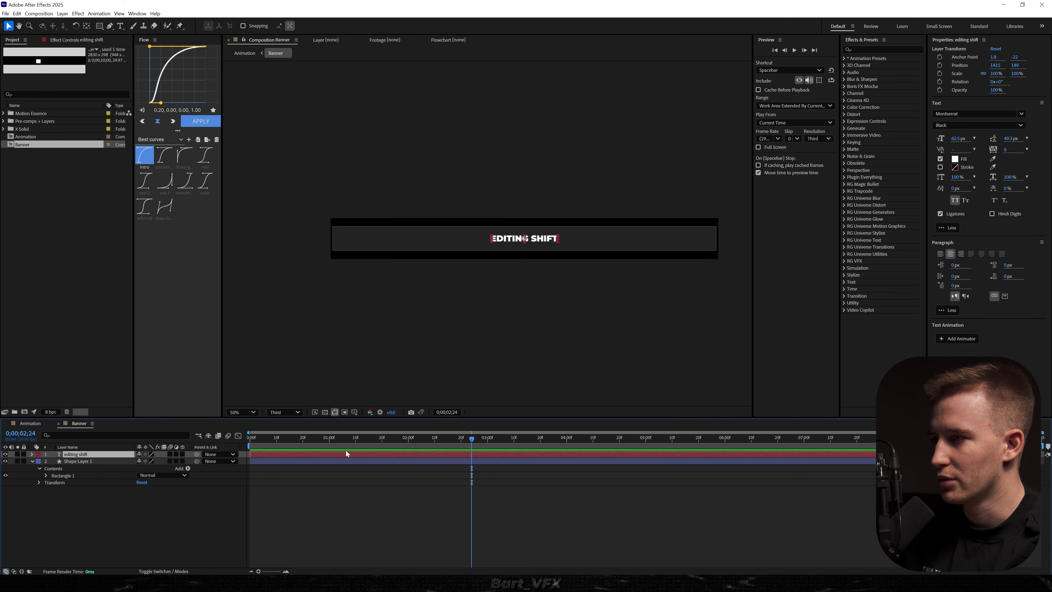
{"action": "key", "text": "ctrl+shift+c"}
{"action": "type", "text": "T"}
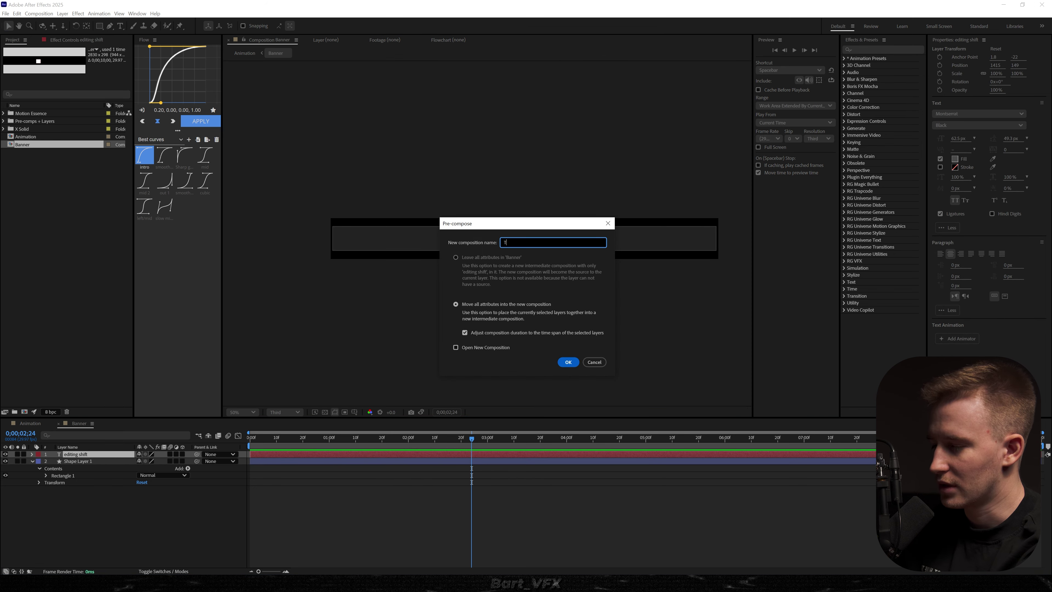
{"action": "key", "text": "Return"}
- Set the Text composition's width to 668 px, keeping a small margin around the words
{"action": "double_click", "coordinate": [474, 453]}
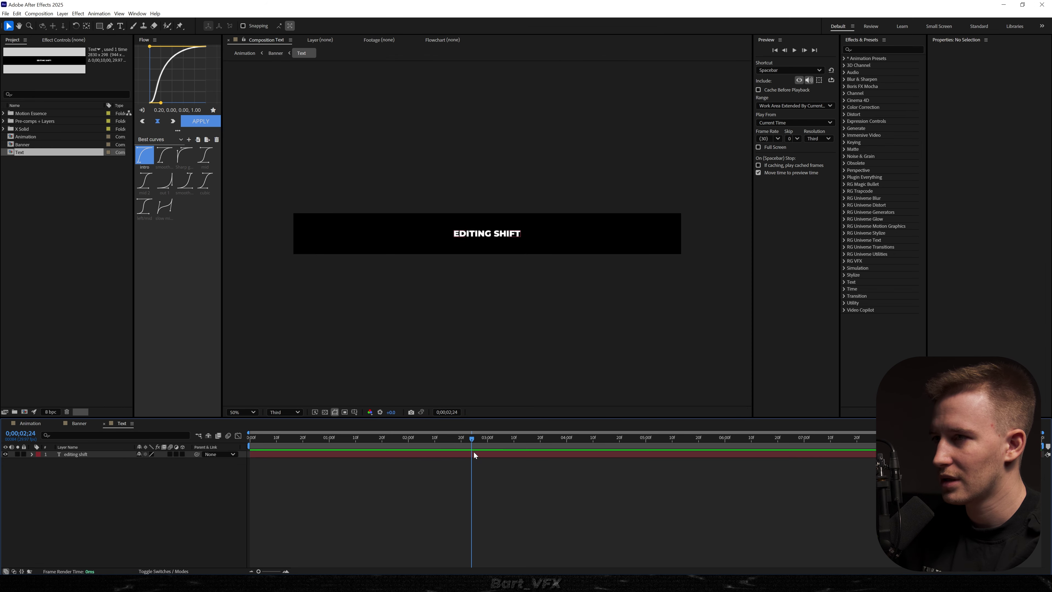
{"action": "left_click", "coordinate": [400, 453]}
{"action": "key", "text": "ctrl+k"}
{"action": "left_click_drag", "start_coordinate": [654, 210], "coordinate": [523, 223]}
{"action": "left_click_drag", "start_coordinate": [257, 217], "coordinate": [240, 218]}
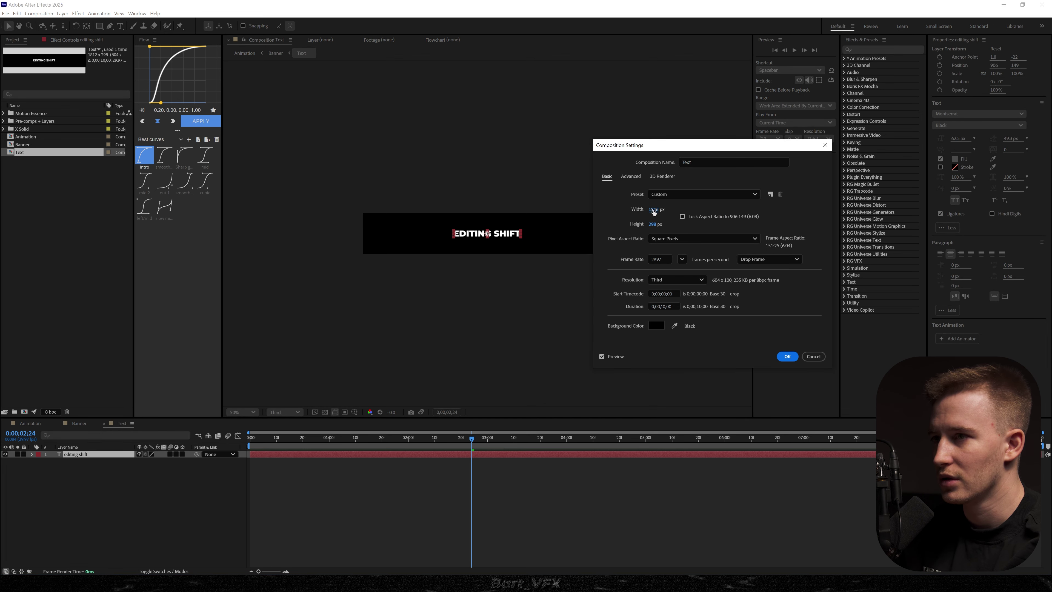
{"action": "left_click_drag", "start_coordinate": [654, 222], "coordinate": [332, 211]}
{"action": "left_click", "coordinate": [788, 357]}
{"action": "left_click", "coordinate": [255, 499]}
- Apply Motion Tile to the Text layer in Banner and set its output width to 423
{"action": "left_click", "coordinate": [79, 423]}
{"action": "left_click", "coordinate": [351, 510]}
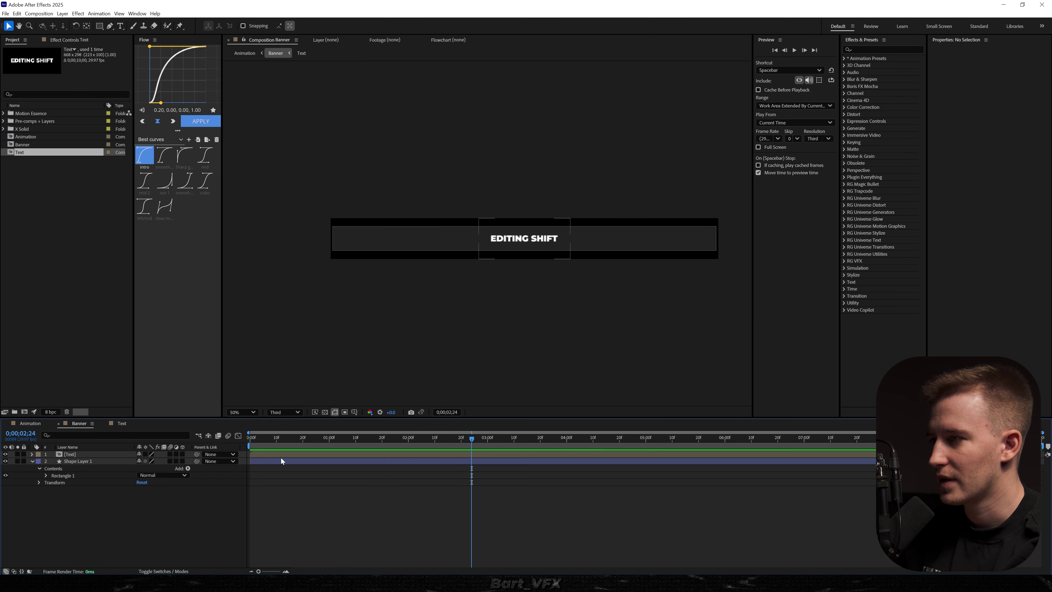
{"action": "left_click", "coordinate": [281, 454]}
{"action": "key", "text": "ctrl+space"}
{"action": "type", "text": "mot"}
{"action": "key", "text": "Return"}
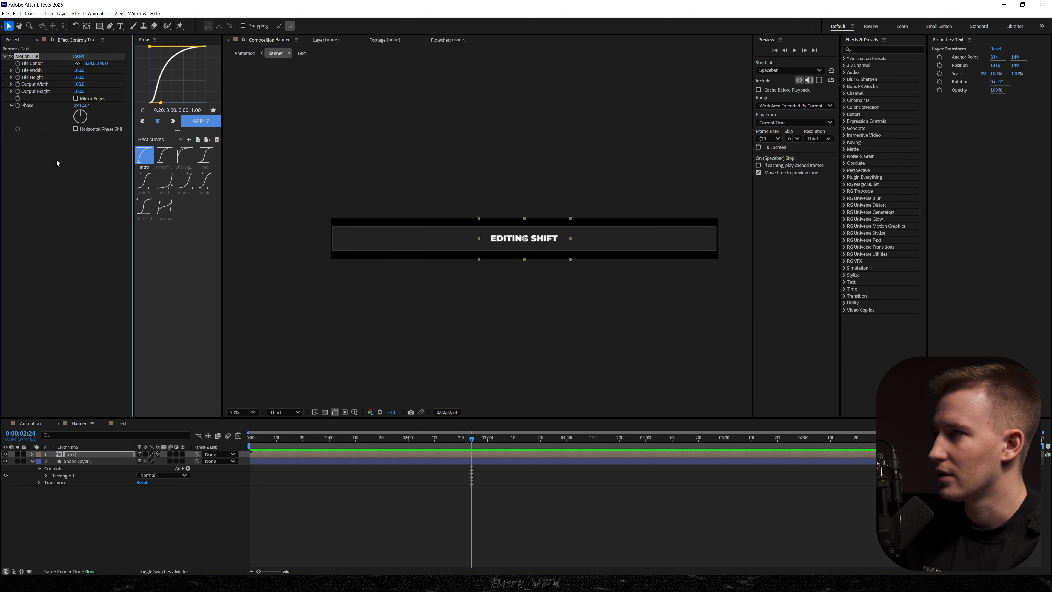
{"action": "left_click_drag", "start_coordinate": [78, 84], "coordinate": [90, 84]}
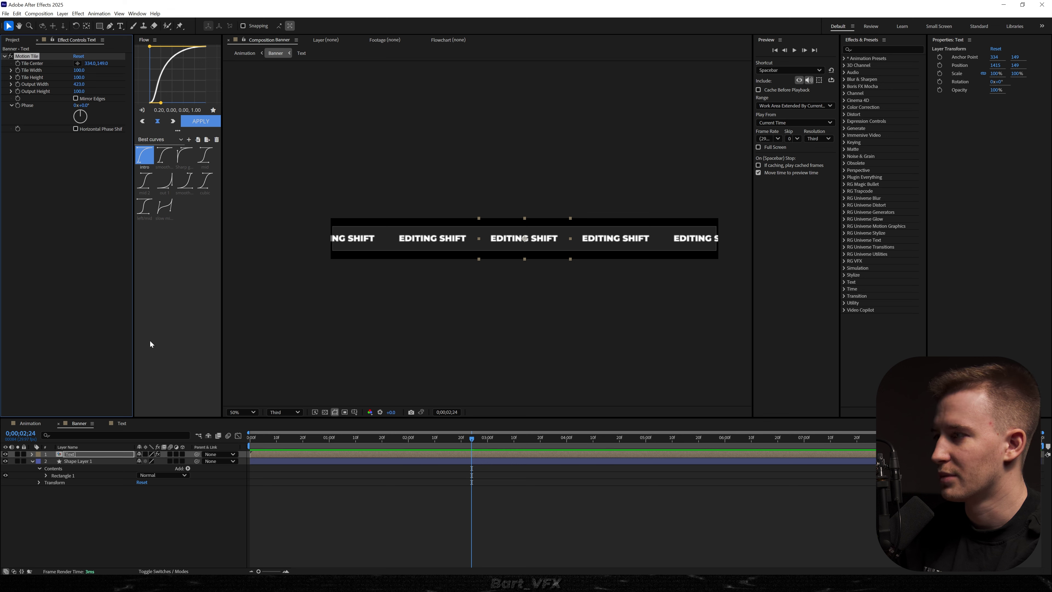
- Animate the Text layer's position from a keyframe at the start to X 1585 at 0;00;07;06
{"action": "key", "text": "p"}
{"action": "left_click", "coordinate": [53, 461]}
{"action": "left_click_drag", "start_coordinate": [471, 462], "coordinate": [250, 461]}
{"action": "left_click_drag", "start_coordinate": [643, 442], "coordinate": [820, 445]}
{"action": "left_click_drag", "start_coordinate": [142, 460], "coordinate": [213, 461]}
- Duplicate the bar's shape layer and use the copy, Shape Layer 2, as the Text layer's track matte
{"action": "left_click", "coordinate": [83, 468]}
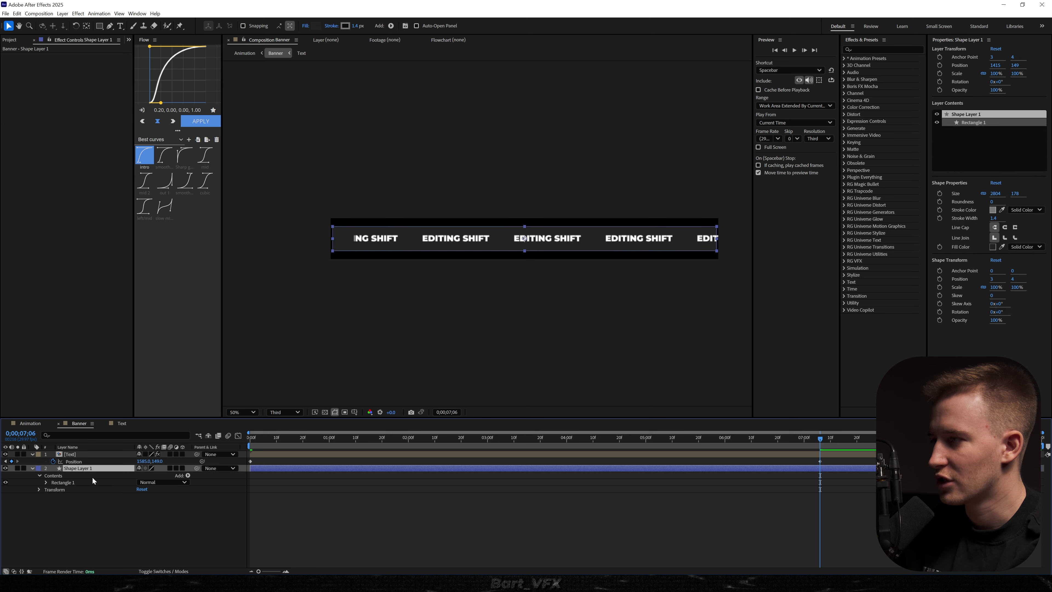
{"action": "key", "text": "ctrl+d"}
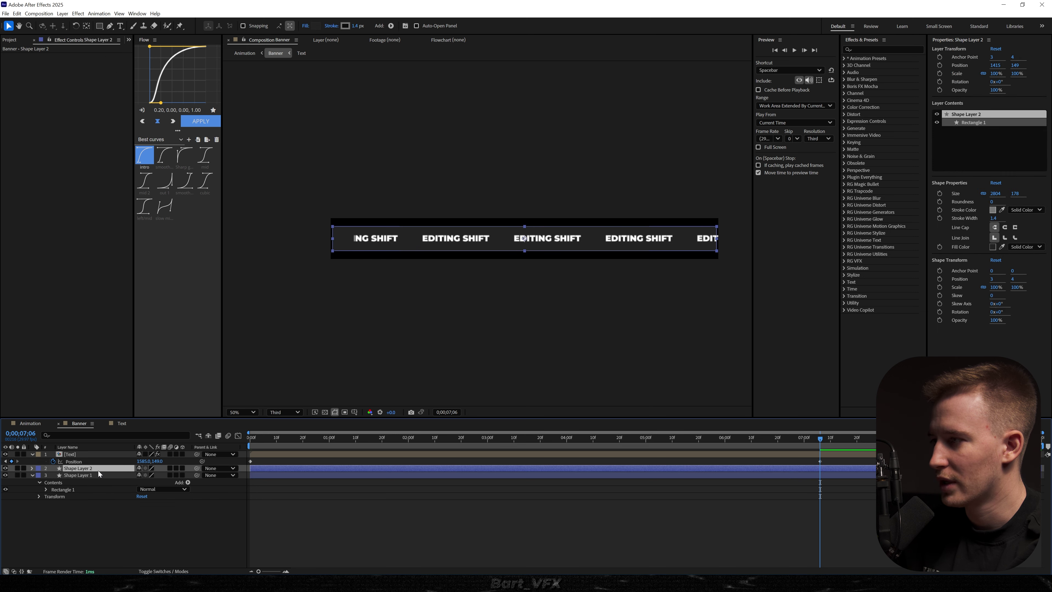
{"action": "left_click", "coordinate": [182, 571]}
{"action": "left_click", "coordinate": [193, 455]}
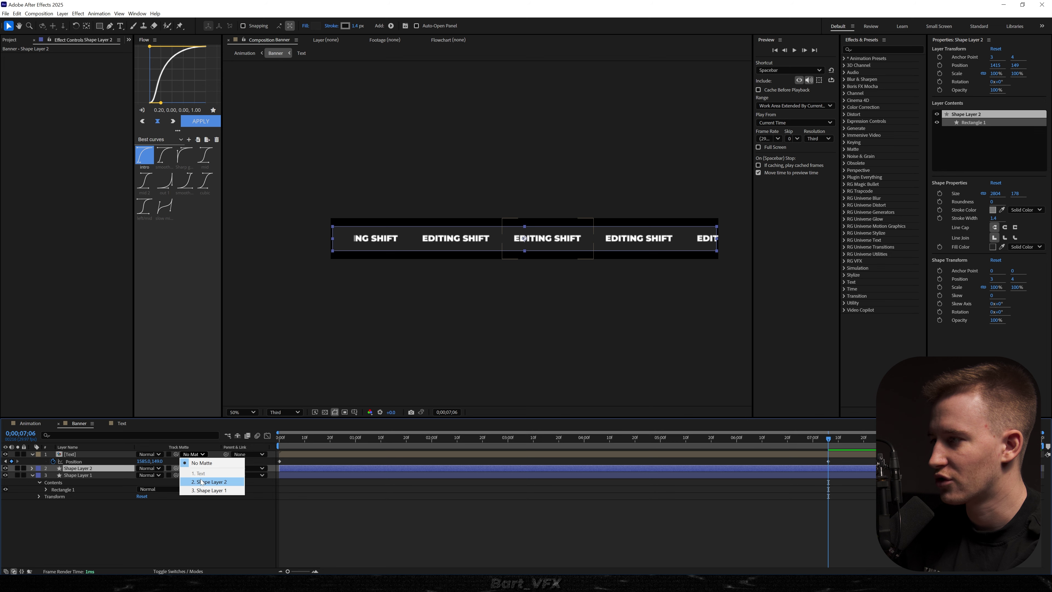
{"action": "left_click", "coordinate": [204, 482]}
- Increase the Motion Tile output width on the Text layer to extend the repeated text across the bar
{"action": "left_click_drag", "start_coordinate": [327, 250], "coordinate": [709, 285]}
{"action": "scroll", "coordinate": [376, 246], "scroll_direction": "up", "scroll_amount": 3}
{"action": "left_click_drag", "start_coordinate": [377, 281], "coordinate": [325, 280]}
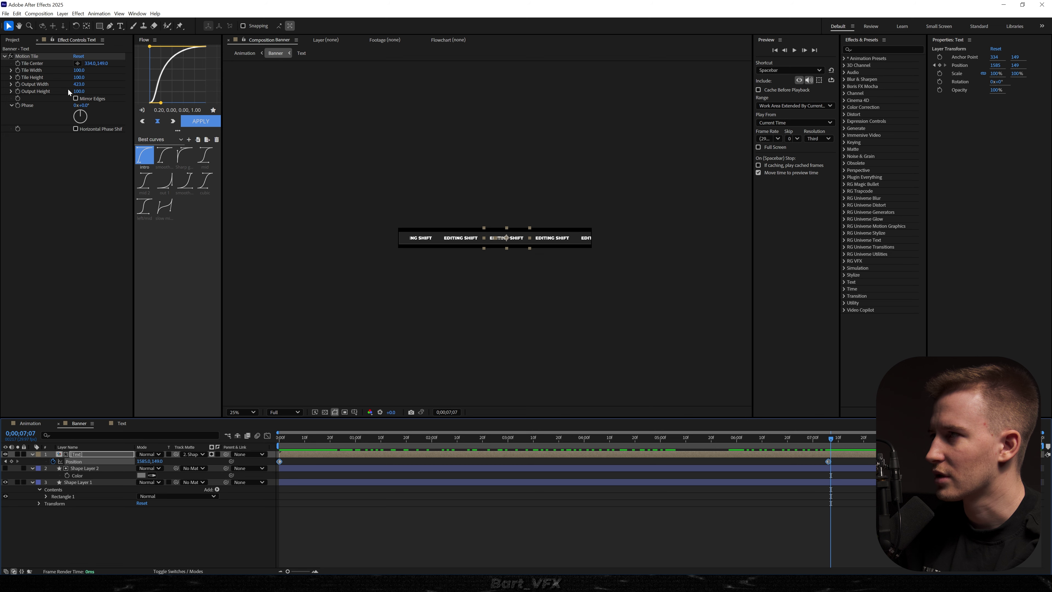
{"action": "left_click_drag", "start_coordinate": [78, 85], "coordinate": [94, 83]}
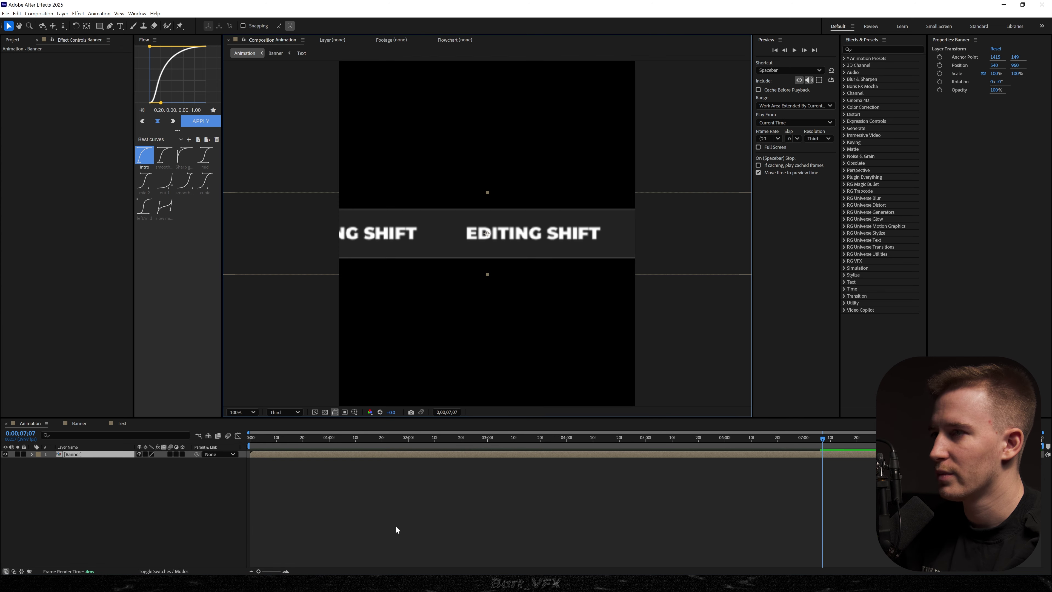
- Add a two-node camera with the 80mm preset to the Animation composition
{"action": "left_click", "coordinate": [283, 455]}
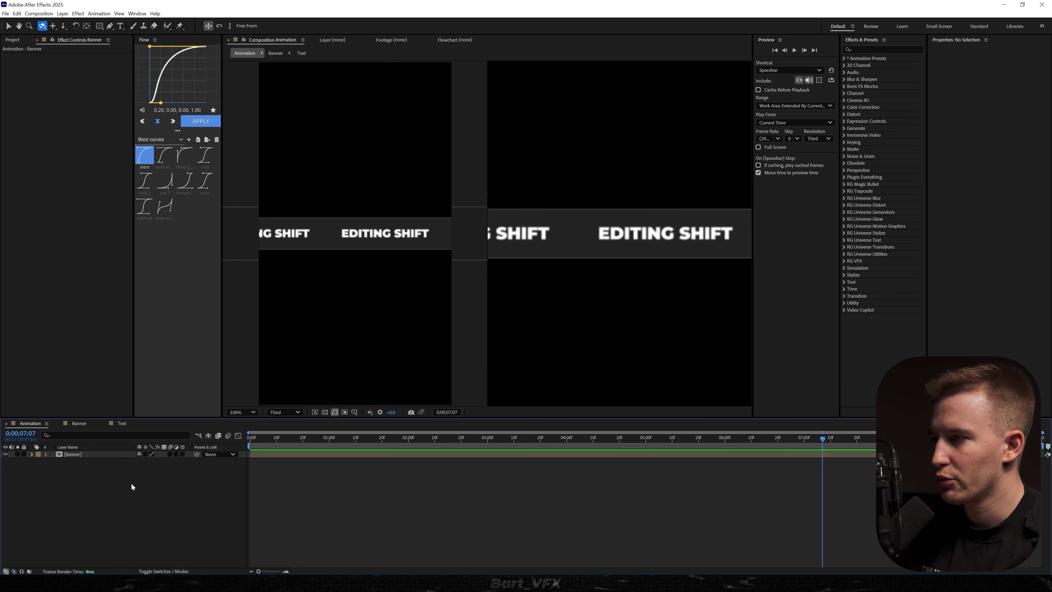
{"action": "right_click", "coordinate": [131, 483]}
{"action": "mouse_move", "coordinate": [149, 391]}
{"action": "left_click", "coordinate": [267, 431]}
{"action": "left_click", "coordinate": [324, 312]}
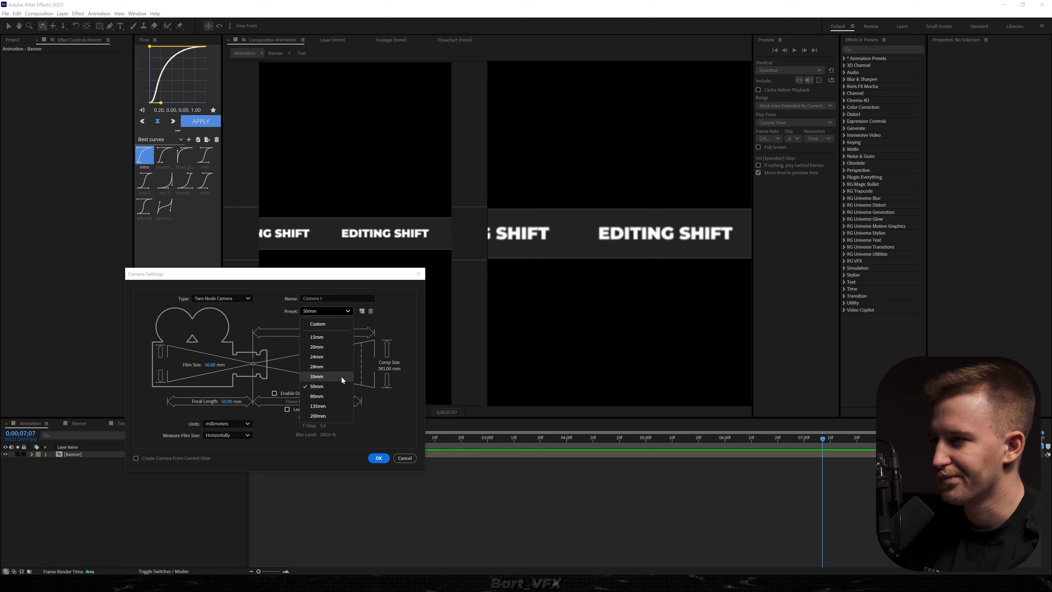
{"action": "left_click", "coordinate": [327, 394]}
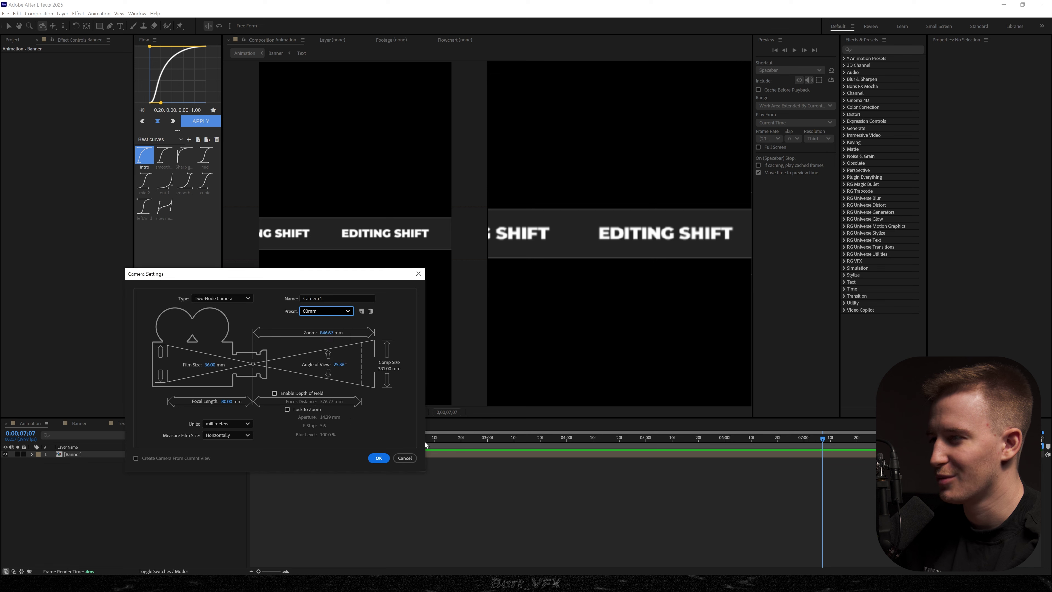
{"action": "left_click", "coordinate": [377, 458]}
- Add a null object named "cam control 1" and parent Camera 1 to it
{"action": "right_click", "coordinate": [129, 478]}
{"action": "mouse_move", "coordinate": [166, 480]}
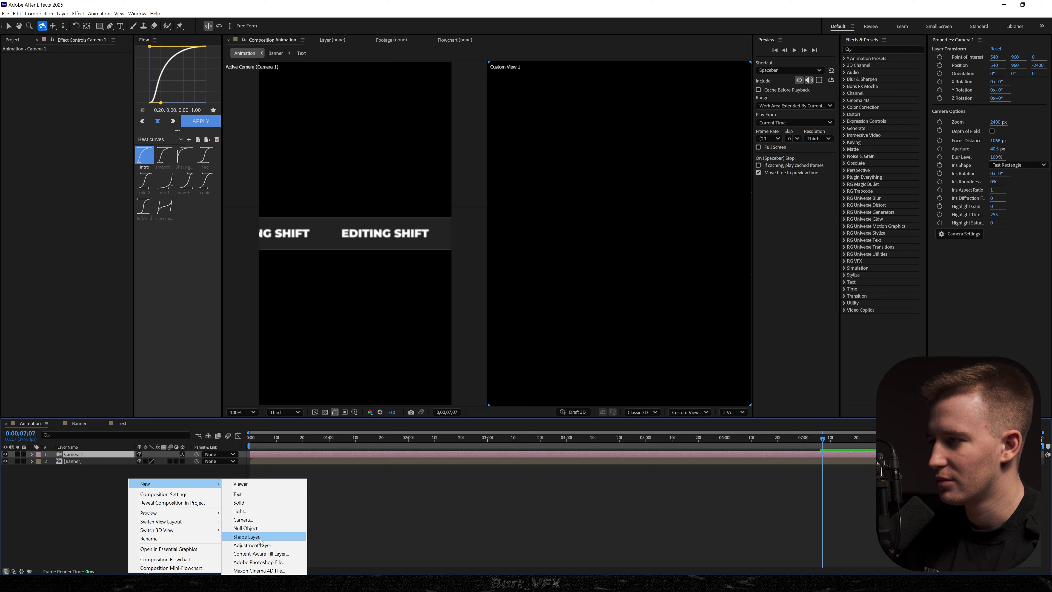
{"action": "left_click", "coordinate": [252, 528]}
{"action": "left_click_drag", "start_coordinate": [197, 461], "coordinate": [85, 472]}
{"action": "left_click", "coordinate": [92, 462], "text": "shift"}
{"action": "left_click", "coordinate": [79, 462]}
{"action": "key", "text": "Return"}
{"action": "type", "text": "cam control 1"}
{"action": "key", "text": "Return"}
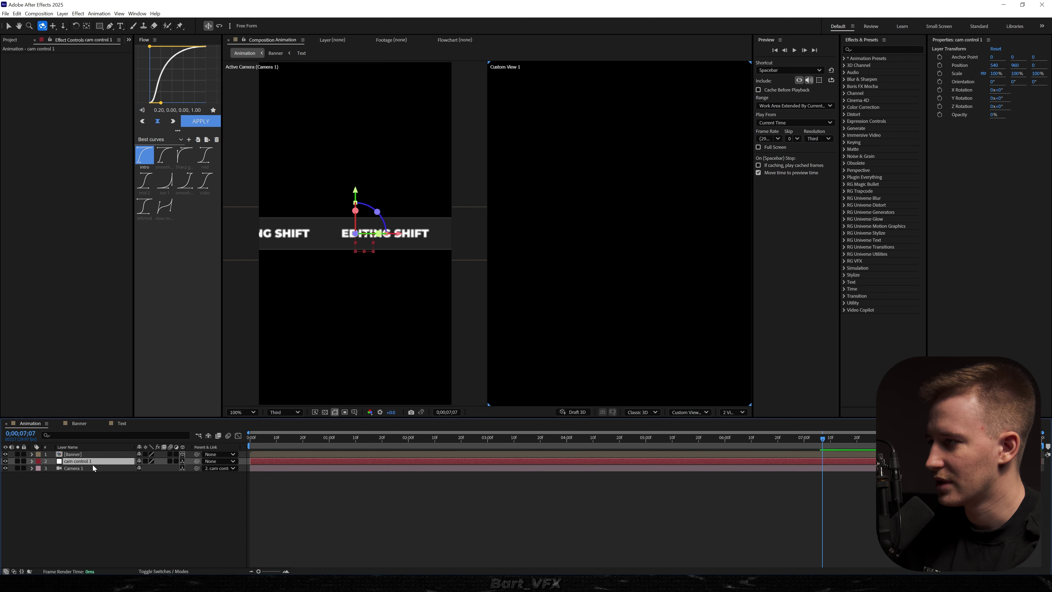
- Give cam control 1 and Camera 1 a teal label color and save the project
{"action": "left_click", "coordinate": [38, 469], "text": "shift"}
{"action": "left_click", "coordinate": [38, 469]}
{"action": "left_click", "coordinate": [56, 443]}
{"action": "left_click", "coordinate": [83, 454]}
{"action": "key", "text": "ctrl+s"}
- Make the Banner layer 3D and move it down to a Y position of 1527.8
{"action": "left_click", "coordinate": [677, 331]}
{"action": "key", "text": "c"}
{"action": "left_click_drag", "start_coordinate": [645, 337], "coordinate": [611, 458]}
{"action": "key", "text": "c"}
{"action": "key", "text": "2"}
{"action": "left_click_drag", "start_coordinate": [636, 299], "coordinate": [597, 296]}
{"action": "key", "text": "3"}
{"action": "left_click_drag", "start_coordinate": [601, 208], "coordinate": [602, 141]}
{"action": "key", "text": "2"}
{"action": "left_click_drag", "start_coordinate": [554, 294], "coordinate": [646, 290]}
{"action": "key", "text": "v"}
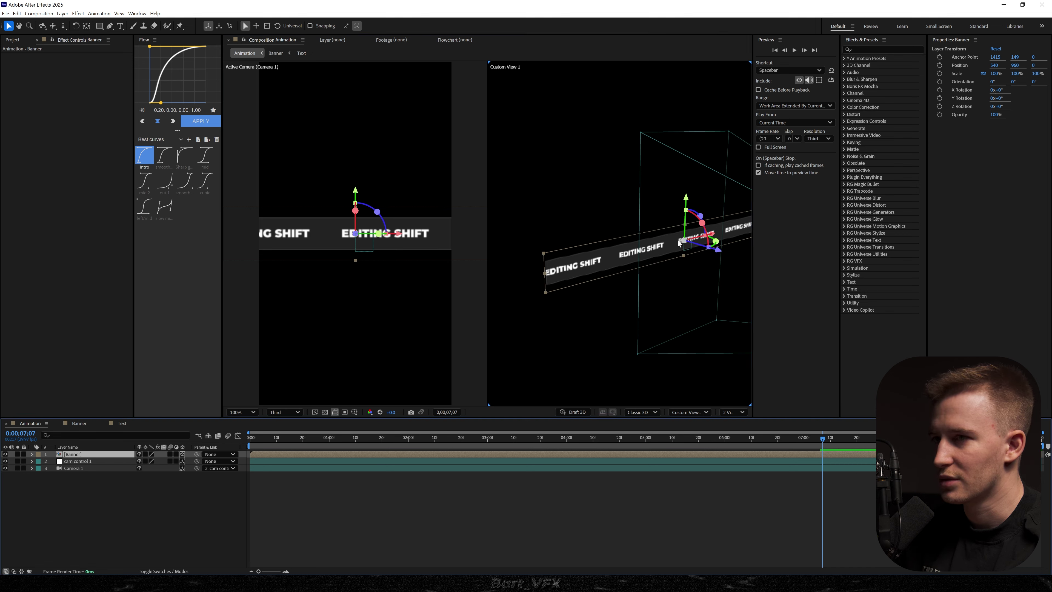
{"action": "left_click_drag", "start_coordinate": [322, 242], "coordinate": [322, 345]}
- Duplicate the Banner layer twice and push the copies back in depth, the farthest to a Z position of about 2997
{"action": "key", "text": "ctrl+d"}
{"action": "left_click_drag", "start_coordinate": [735, 329], "coordinate": [629, 314]}
{"action": "key", "text": "ctrl+d"}
{"action": "key", "text": "c"}
{"action": "key", "text": "v"}
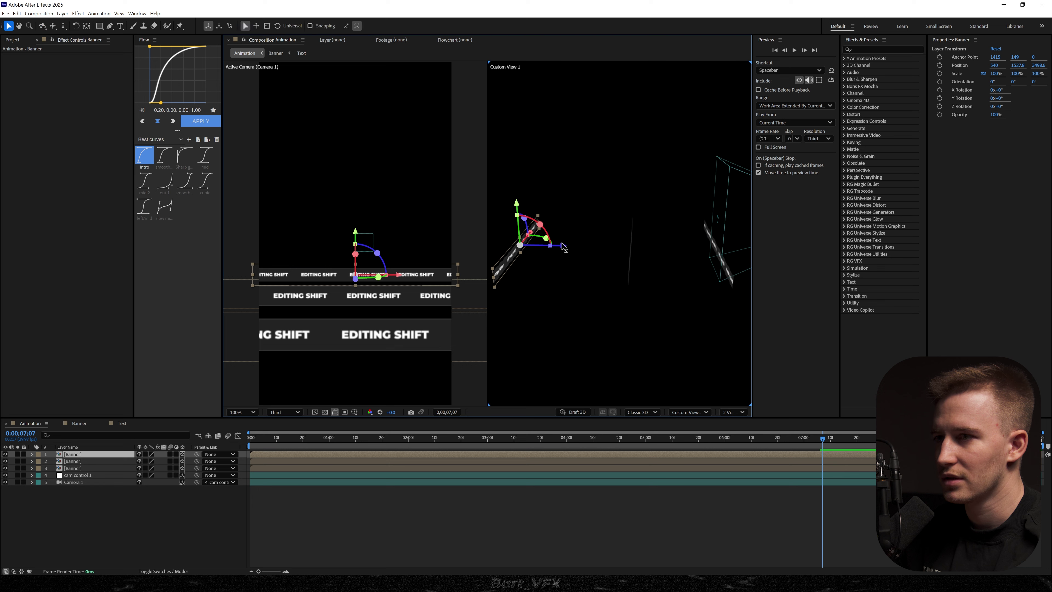
{"action": "left_click_drag", "start_coordinate": [564, 245], "coordinate": [601, 248]}
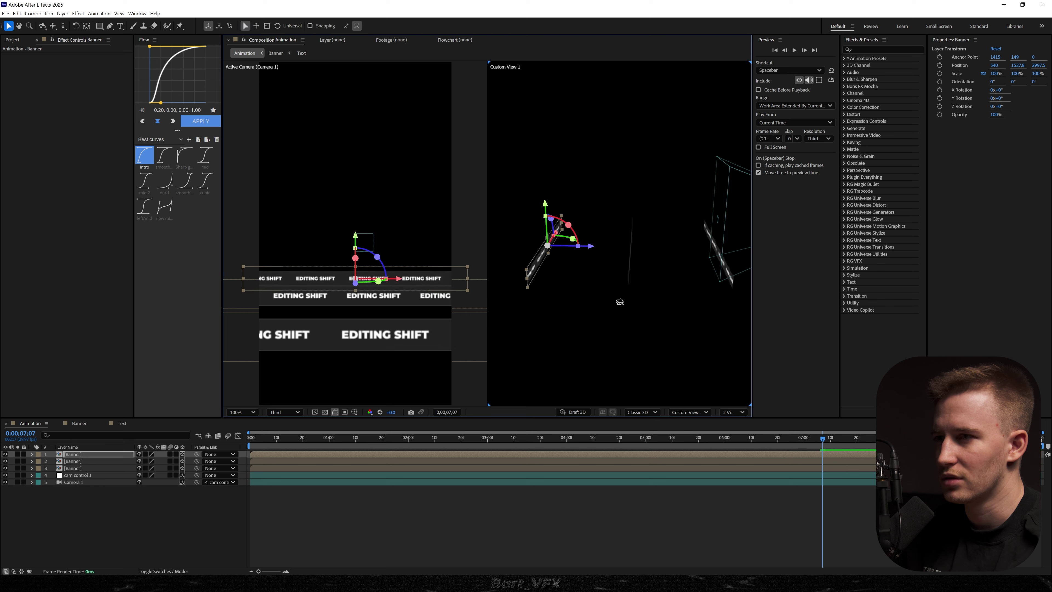
- Duplicate all three Banner layers together and move the copies farther back along Z to continue the row
{"action": "left_click", "coordinate": [96, 470], "text": "shift"}
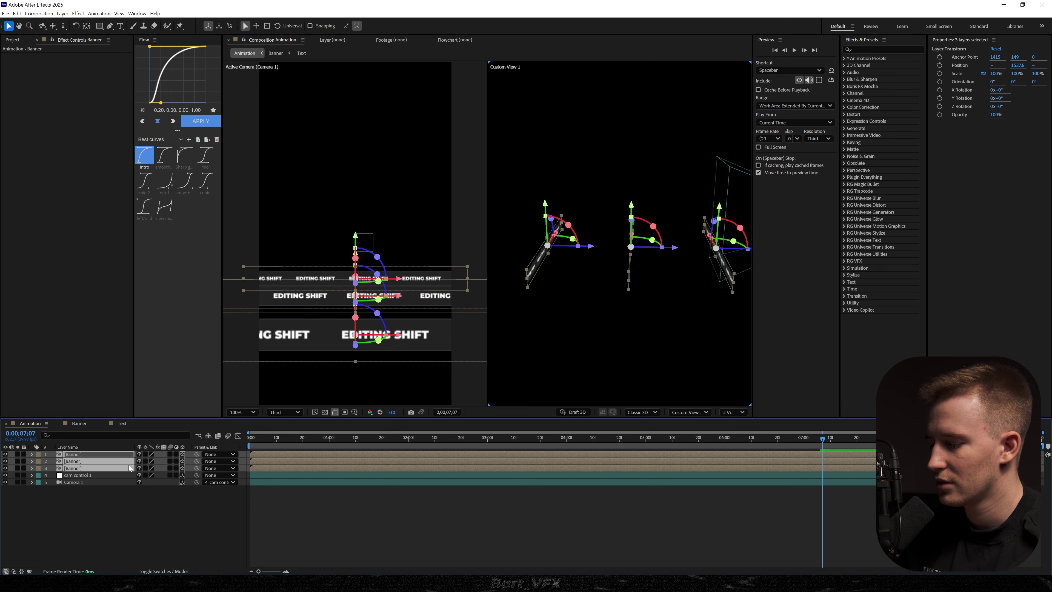
{"action": "key", "text": "ctrl+d"}
{"action": "left_click_drag", "start_coordinate": [671, 250], "coordinate": [438, 250]}
{"action": "key", "text": "2"}
{"action": "left_click_drag", "start_coordinate": [549, 286], "coordinate": [704, 289]}
{"action": "key", "text": "v"}
{"action": "left_click_drag", "start_coordinate": [675, 252], "coordinate": [655, 261]}
- Change Camera 1's lens preset to 135mm
{"action": "left_click", "coordinate": [79, 504]}
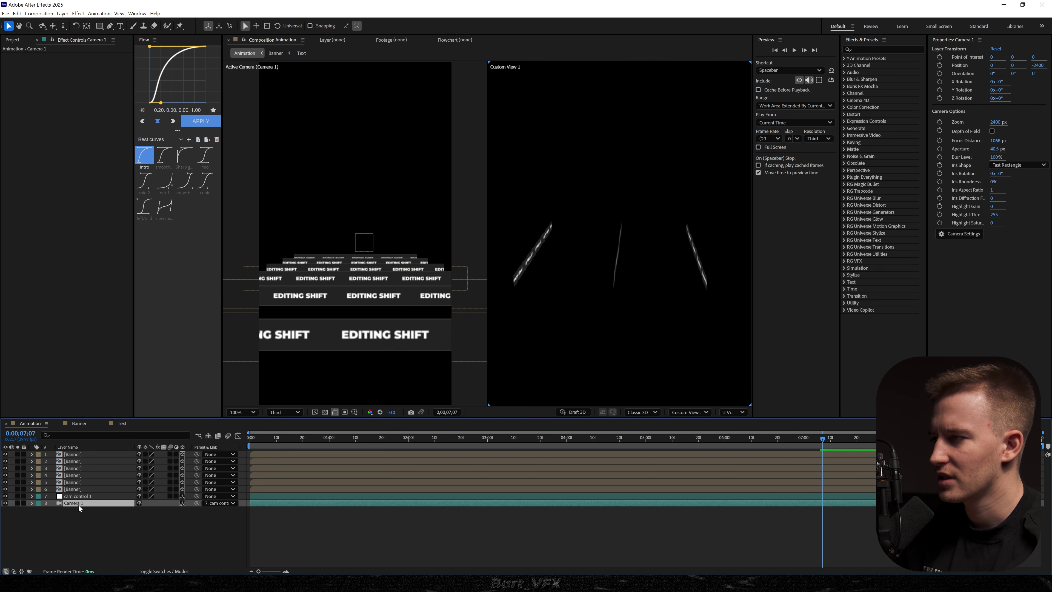
{"action": "double_click", "coordinate": [78, 505]}
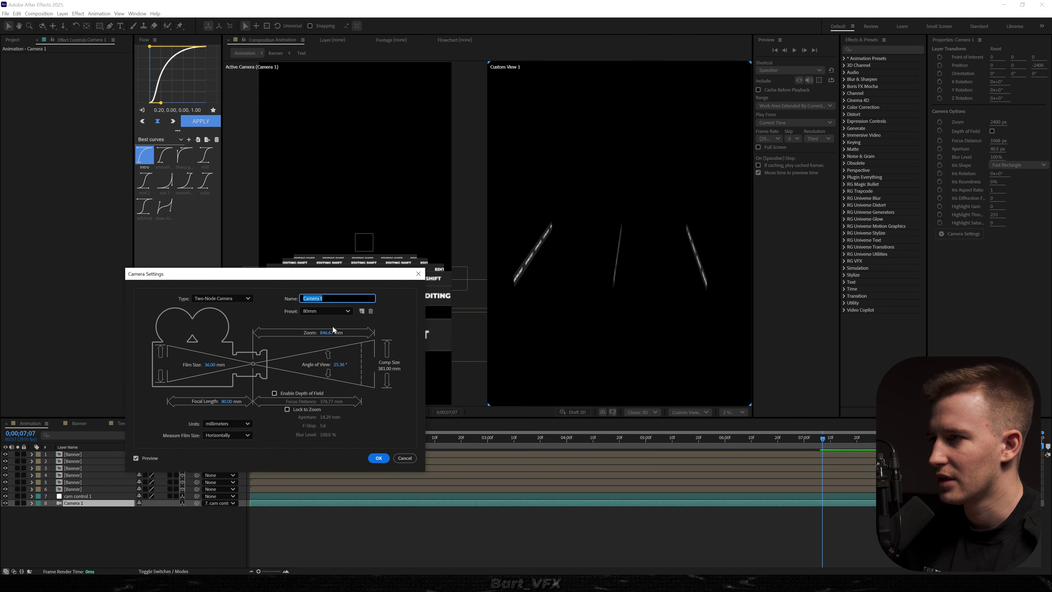
{"action": "left_click", "coordinate": [328, 311]}
{"action": "left_click", "coordinate": [318, 406]}
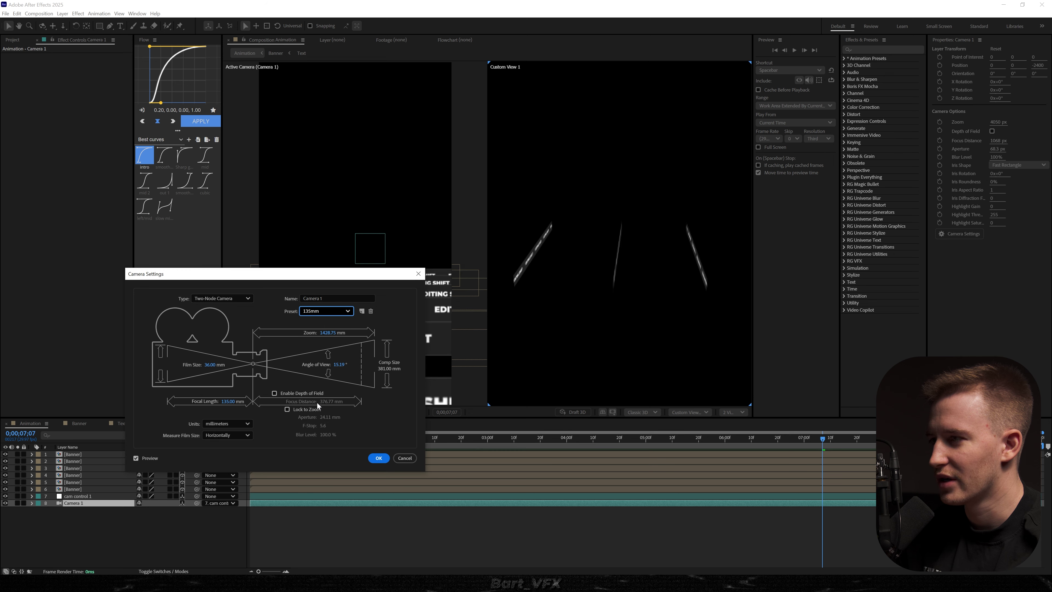
{"action": "left_click", "coordinate": [378, 459]}
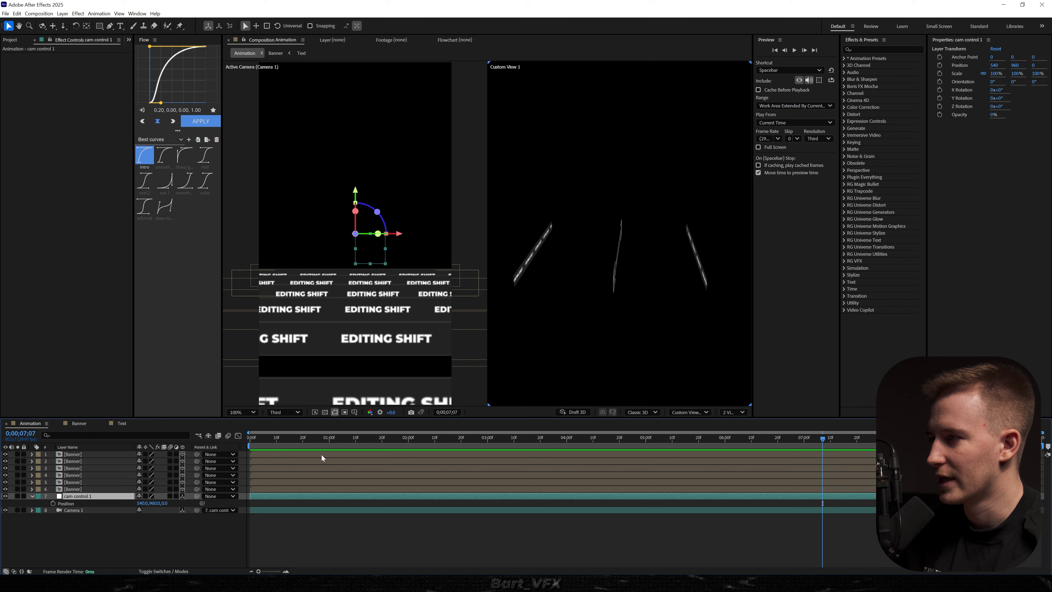
- Pre-compose all six Banner layers as "Multiple Banners 1" and enable collapse transformations on the new composition layer
{"action": "left_click_drag", "start_coordinate": [395, 438], "coordinate": [192, 445]}
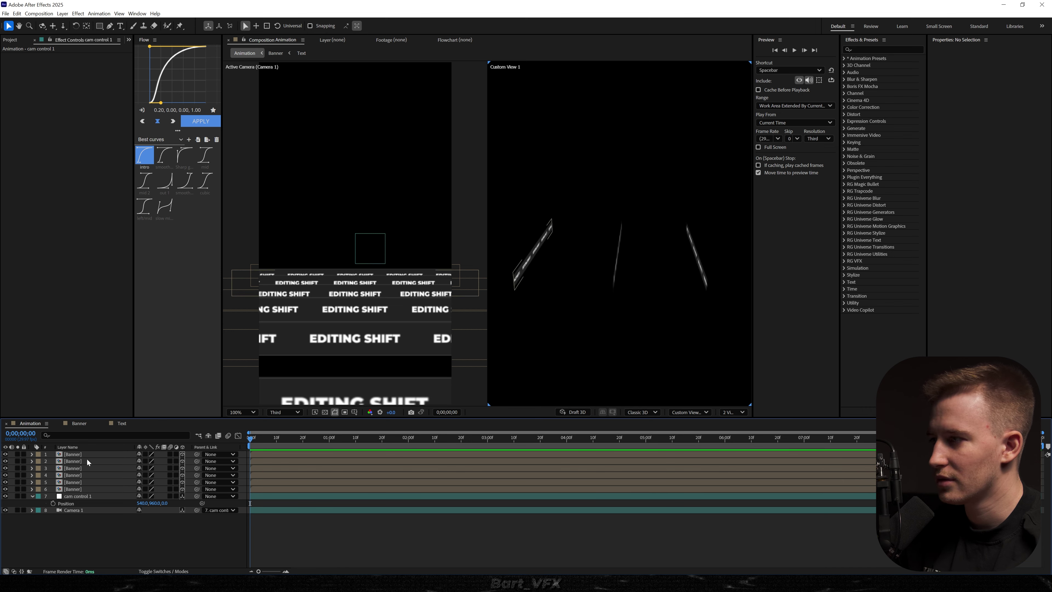
{"action": "left_click", "coordinate": [73, 454]}
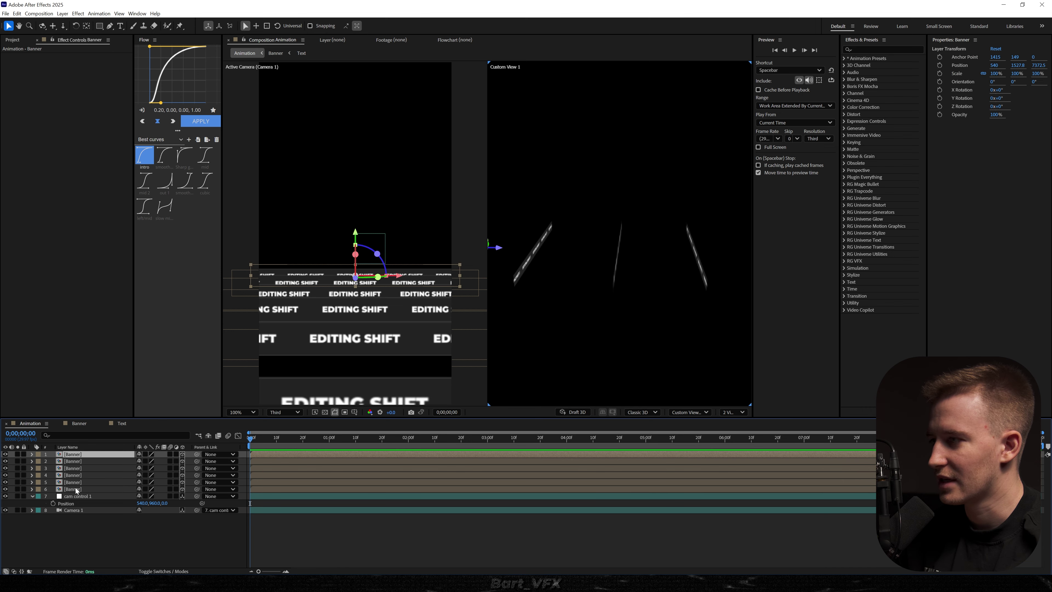
{"action": "left_click", "coordinate": [76, 489], "text": "shift"}
{"action": "right_click", "coordinate": [77, 489]}
{"action": "left_click", "coordinate": [116, 439]}
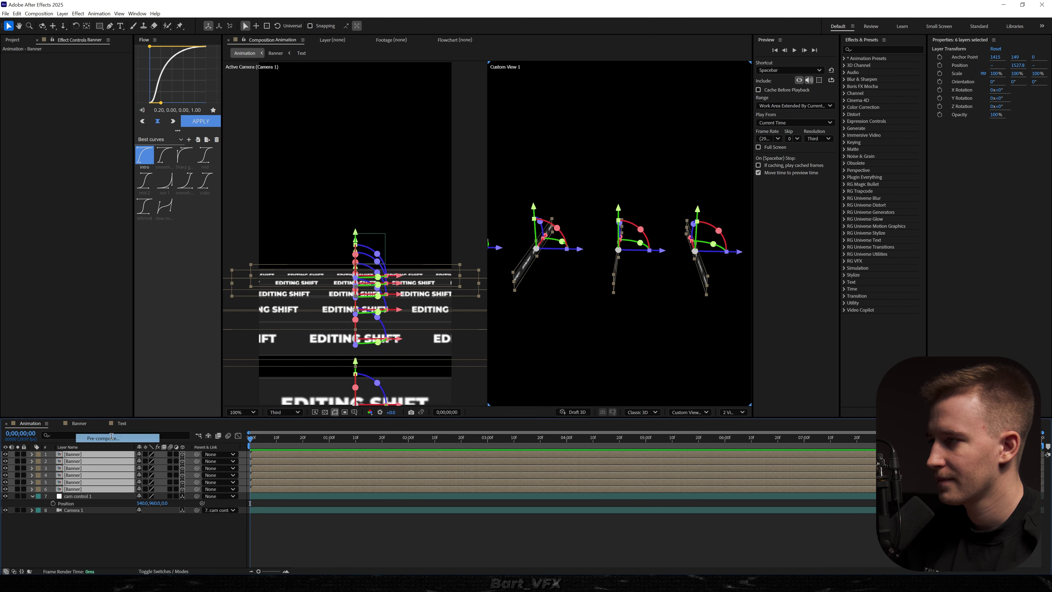
{"action": "type", "text": "Multiple Banners 1"}
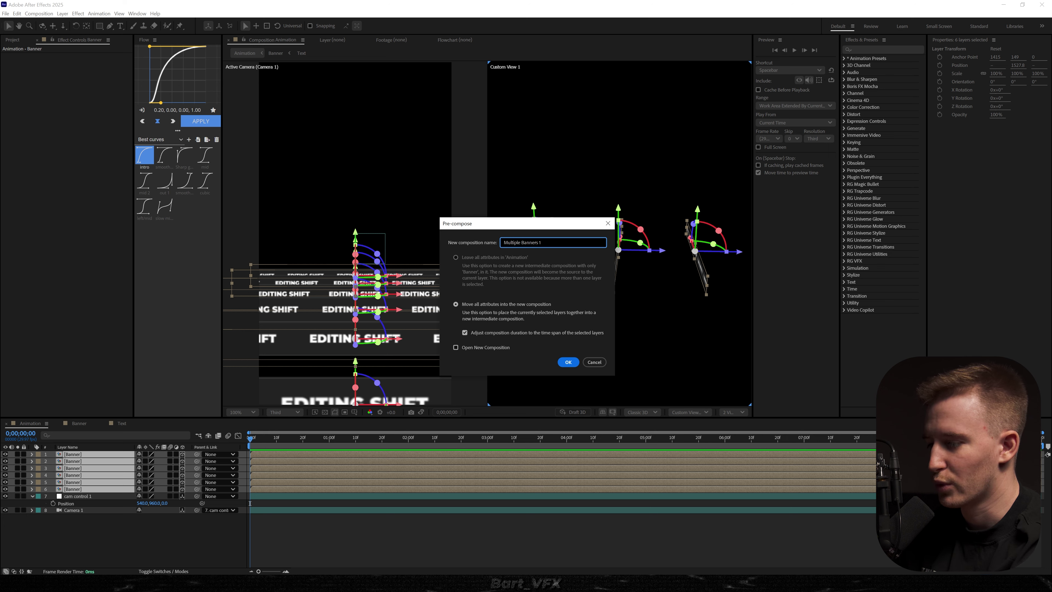
{"action": "key", "text": "Return"}
{"action": "left_click", "coordinate": [146, 455]}
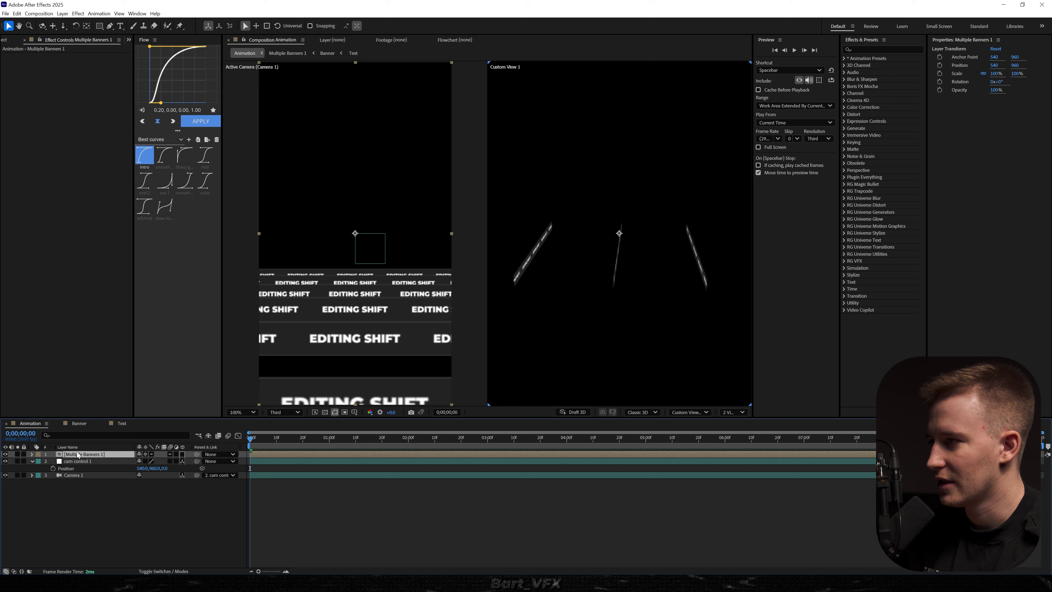
- Duplicate Multiple Banners 1, make the copy a 3D layer and raise it to a Y position of about -203
{"action": "key", "text": "ctrl+d"}
{"action": "key", "text": "ctrl+z"}
{"action": "key", "text": "p"}
{"action": "key", "text": "ctrl+d"}
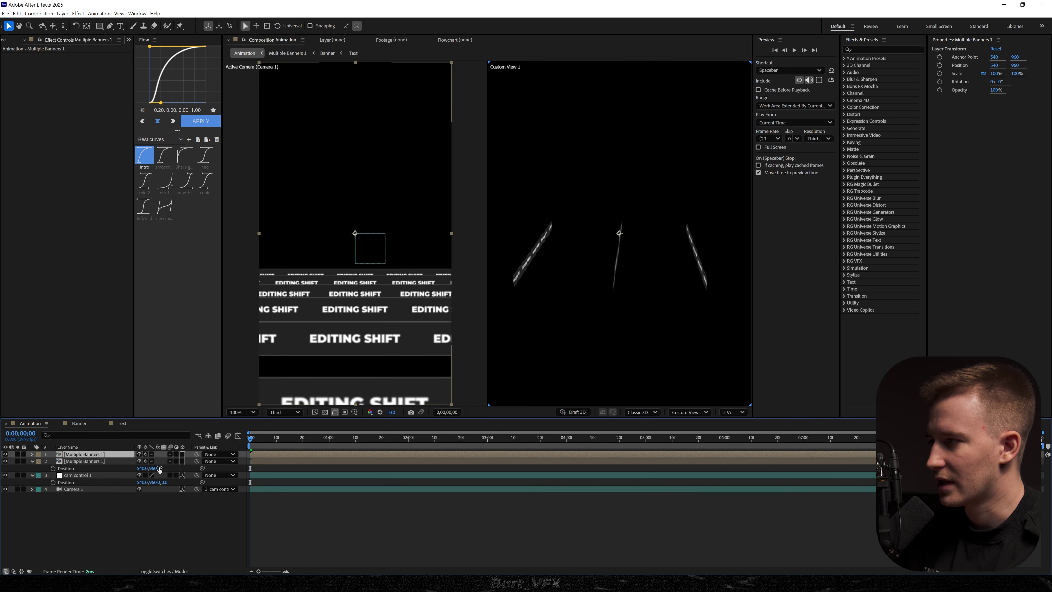
{"action": "left_click", "coordinate": [182, 455]}
{"action": "left_click", "coordinate": [182, 455]}
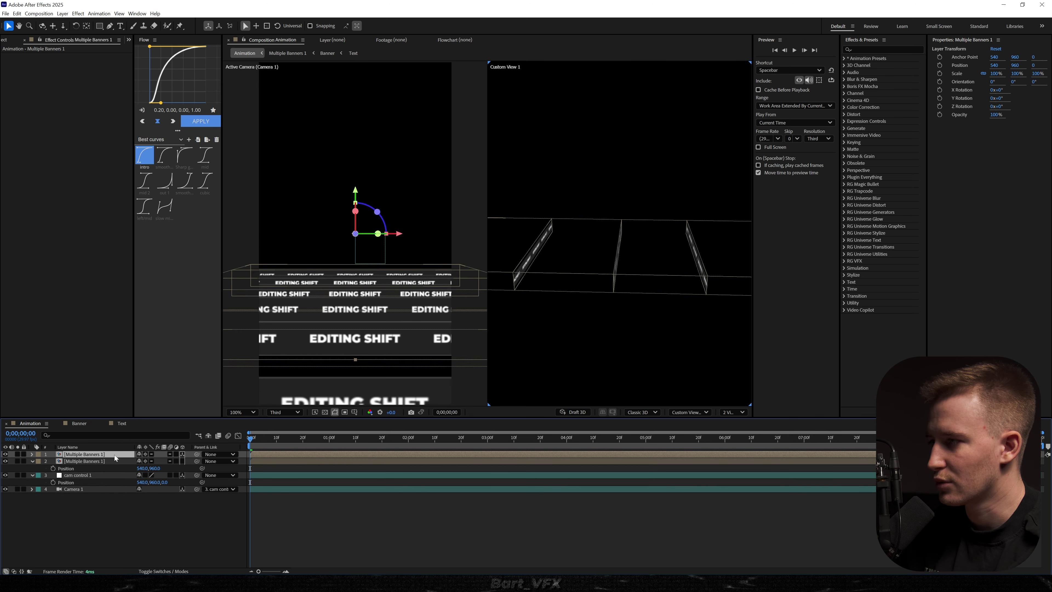
{"action": "key", "text": "p"}
{"action": "left_click_drag", "start_coordinate": [154, 462], "coordinate": [104, 464]}
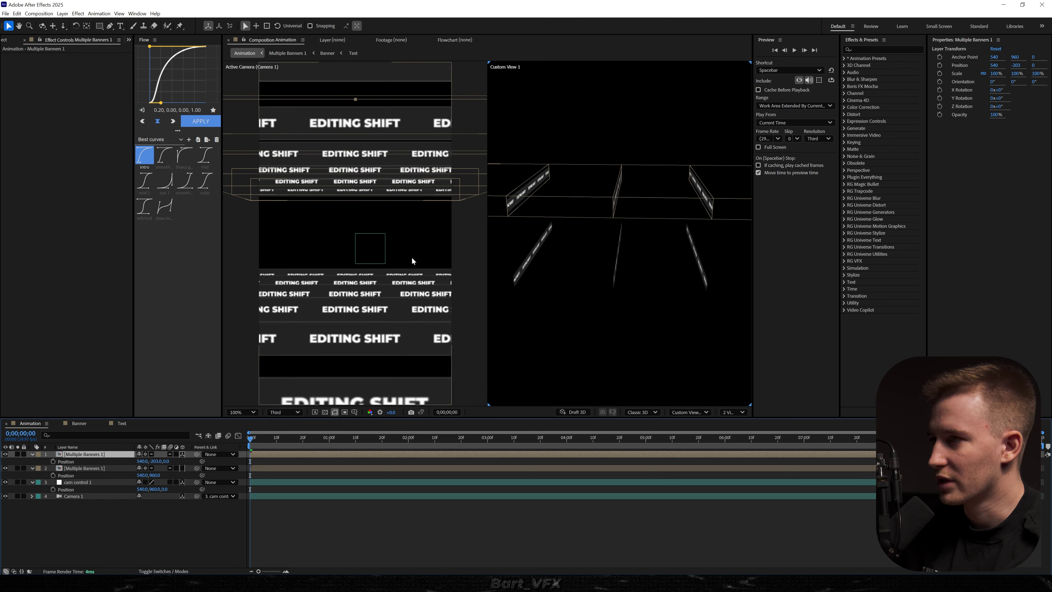
- Duplicate the raised banner set, set its Z rotation to 90° and position it as the left wall of the tunnel
{"action": "key", "text": "ctrl+d"}
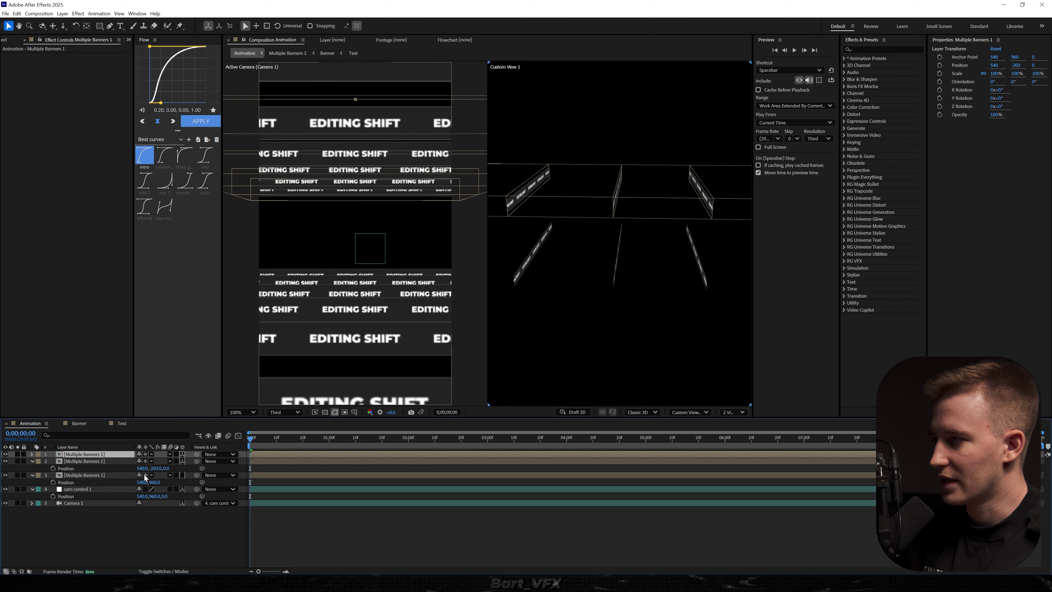
{"action": "key", "text": "r"}
{"action": "type", "text": "90"}
{"action": "key", "text": "Return"}
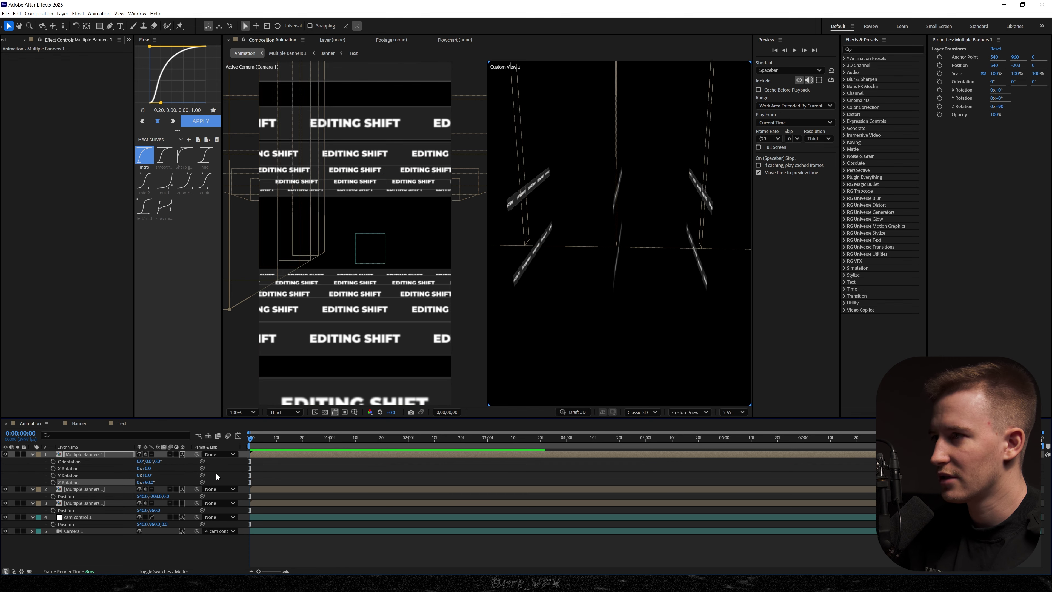
{"action": "left_click", "coordinate": [601, 227]}
{"action": "left_click_drag", "start_coordinate": [605, 245], "coordinate": [602, 282]}
{"action": "mouse_move", "coordinate": [647, 247]}
{"action": "left_mouse_down"}
{"action": "mouse_move", "coordinate": [634, 245]}
{"action": "mouse_move", "coordinate": [649, 249]}
{"action": "left_mouse_up"}
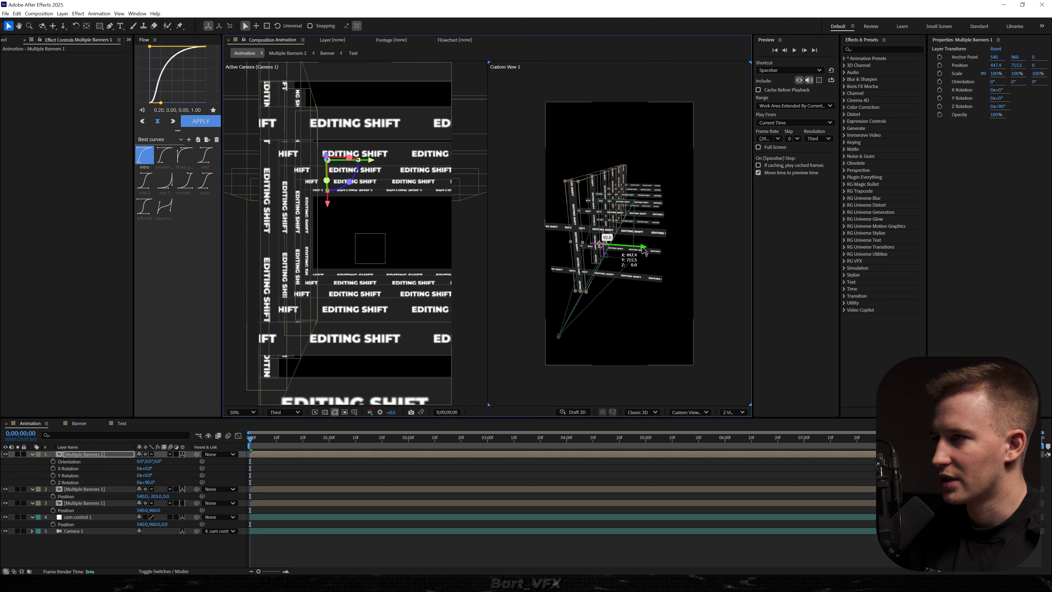
- Duplicate the left banner wall, move the copy to the tunnel's right side and set its Z rotation to -90°
{"action": "key", "text": "ctrl+d"}
{"action": "left_click_drag", "start_coordinate": [411, 162], "coordinate": [714, 169]}
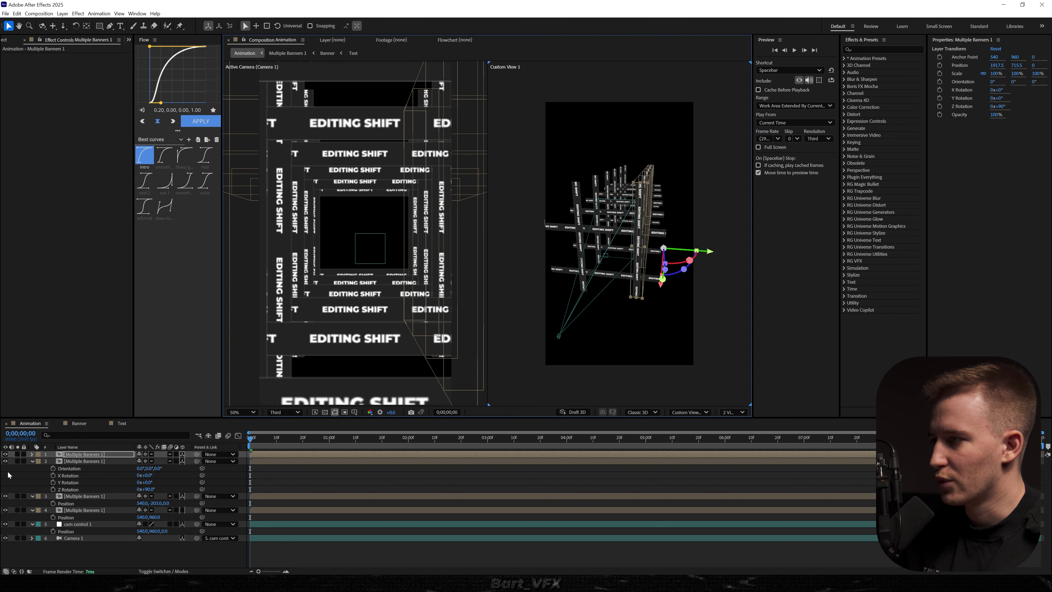
{"action": "key", "text": "r"}
{"action": "left_click", "coordinate": [150, 482]}
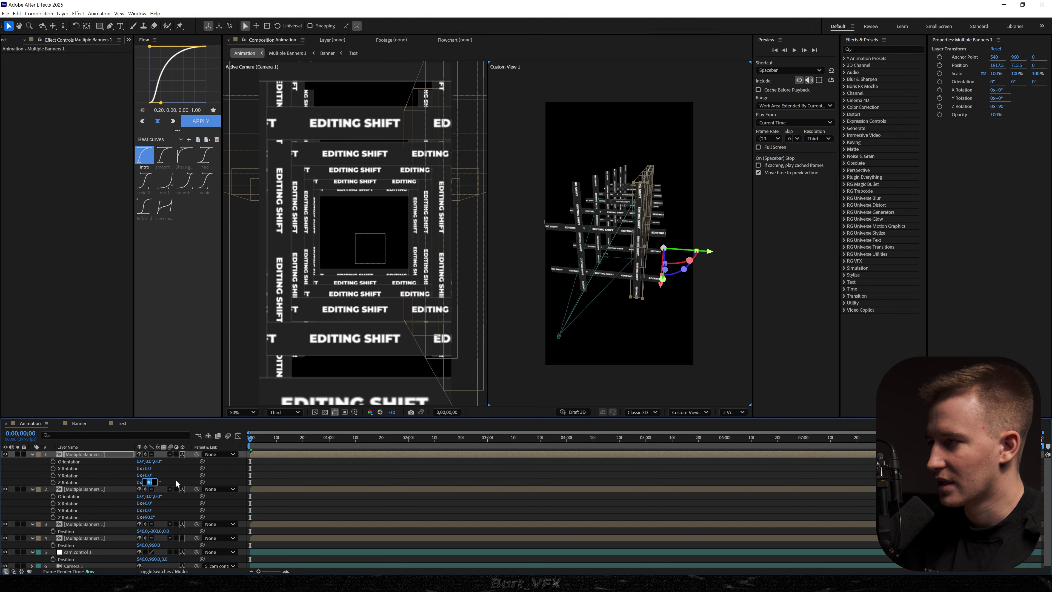
{"action": "type", "text": "-90"}
{"action": "key", "text": "Return"}
{"action": "left_click_drag", "start_coordinate": [619, 249], "coordinate": [567, 247]}
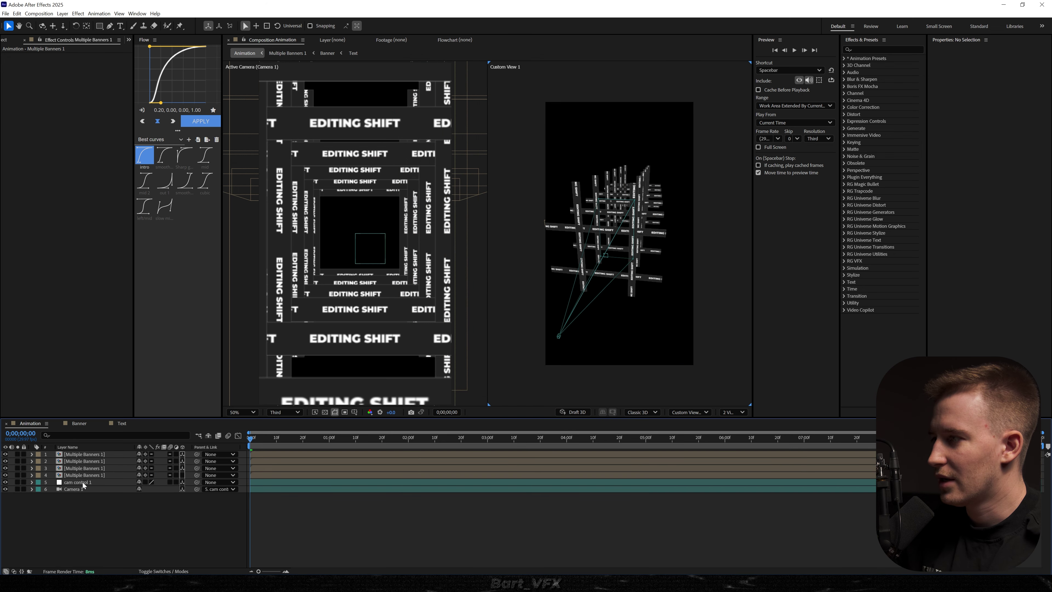
- Keyframe cam control 1's Z position from 0 at the start to 4260 at 0;00;02;08, and set the preview resolution to Quarter
{"action": "left_click", "coordinate": [81, 482]}
{"action": "key", "text": "p"}
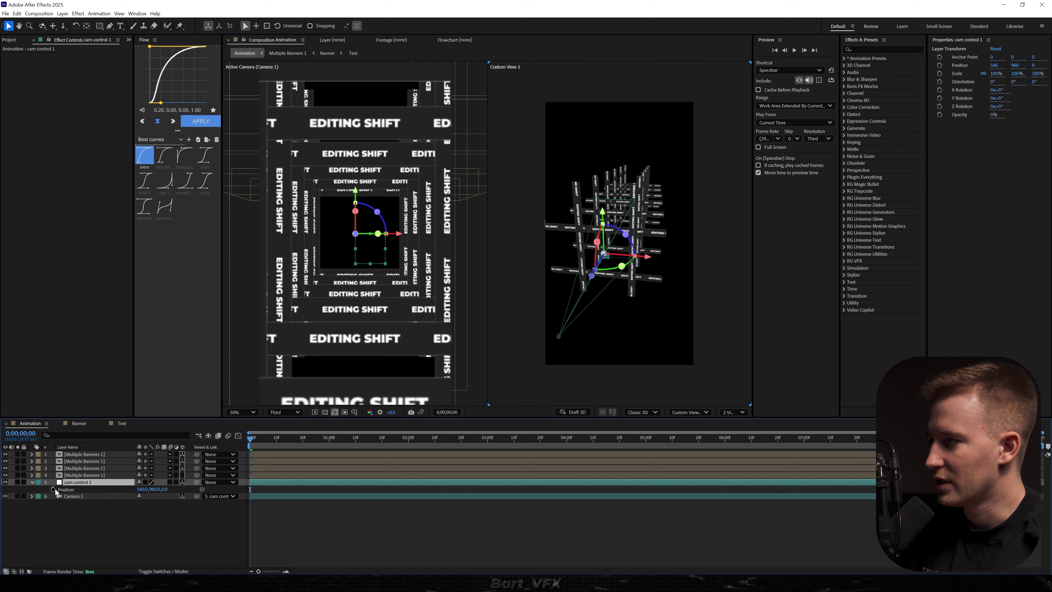
{"action": "left_click", "coordinate": [53, 490]}
{"action": "left_click_drag", "start_coordinate": [317, 440], "coordinate": [559, 440]}
{"action": "left_click_drag", "start_coordinate": [165, 490], "coordinate": [317, 468]}
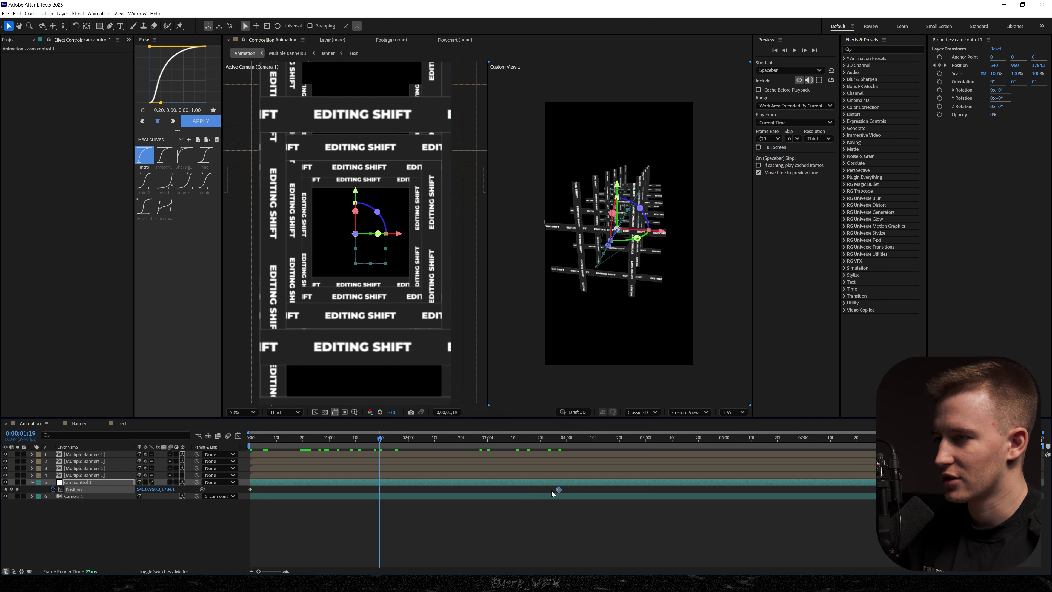
{"action": "left_click_drag", "start_coordinate": [558, 489], "coordinate": [439, 489]}
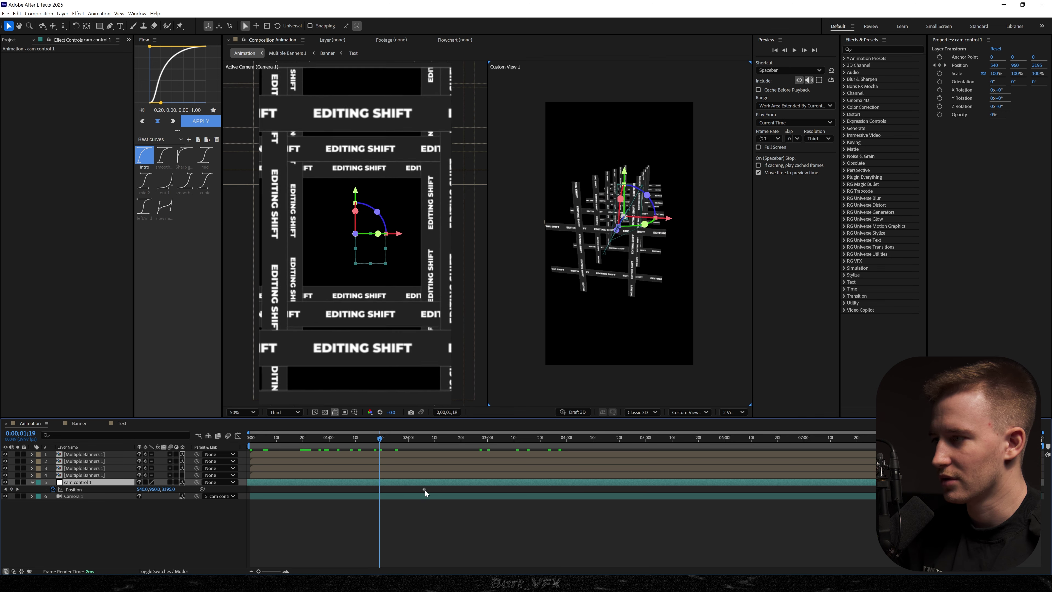
{"action": "left_click", "coordinate": [816, 140]}
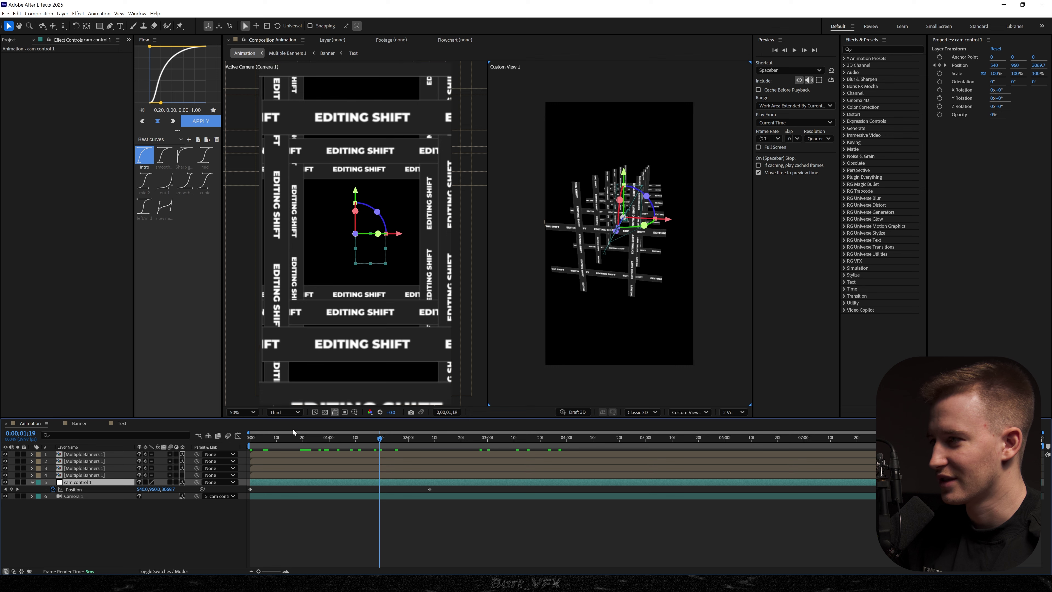
- Apply Easy Ease to both cam control 1 position keyframes and reshape their speed curve in the Graph Editor
{"action": "left_click_drag", "start_coordinate": [437, 488], "coordinate": [212, 503]}
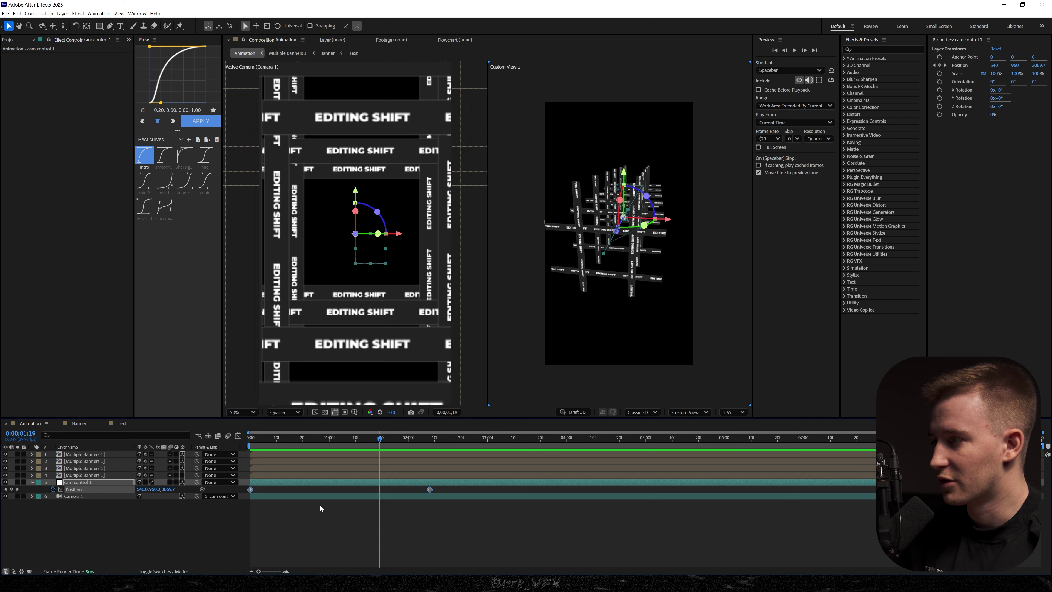
{"action": "key", "text": "F9"}
{"action": "left_click", "coordinate": [238, 435]}
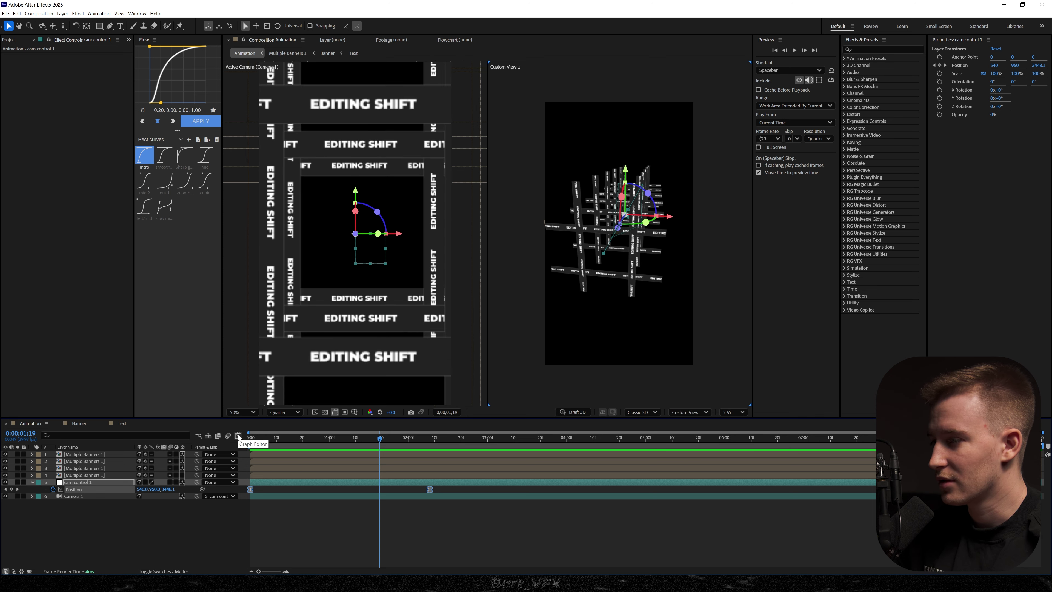
{"action": "left_click_drag", "start_coordinate": [397, 550], "coordinate": [339, 548]}
{"action": "left_click", "coordinate": [238, 436]}
- Time-reverse cam control 1's two position keyframes and preview the camera move from the start
{"action": "left_click_drag", "start_coordinate": [457, 492], "coordinate": [225, 501]}
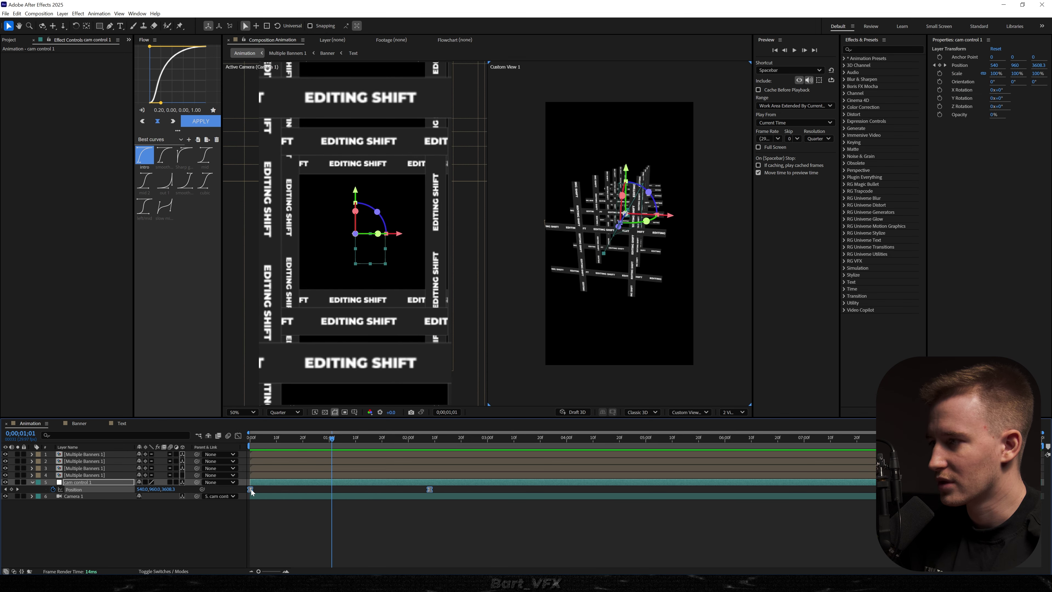
{"action": "right_click", "coordinate": [251, 489]}
{"action": "mouse_move", "coordinate": [285, 484]}
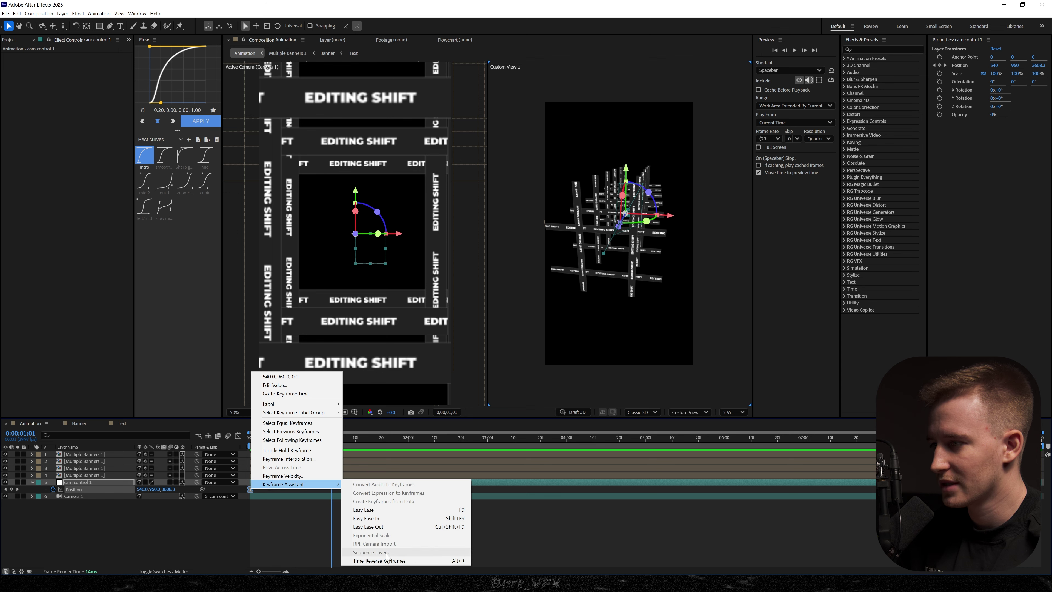
{"action": "left_click", "coordinate": [379, 561]}
{"action": "key", "text": "Home"}
{"action": "key", "text": "space"}
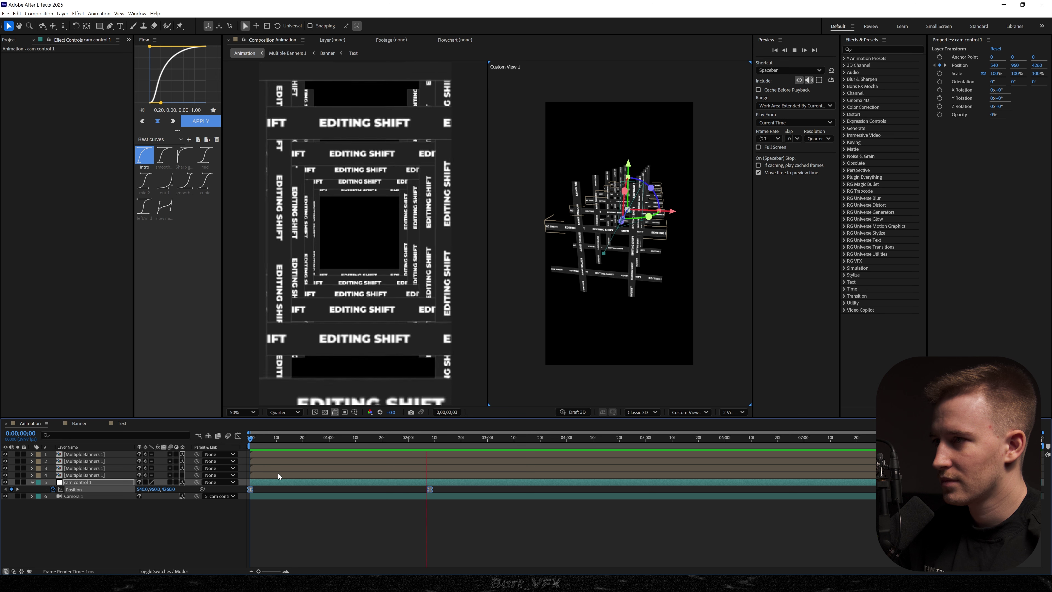
{"action": "key", "text": "space"}
- Keyframe cam control 1's Z rotation from about 65° at the start to 0° at 0;00;02;08
{"action": "left_click", "coordinate": [435, 442]}
{"action": "left_click_drag", "start_coordinate": [435, 442], "coordinate": [429, 442]}
{"action": "left_click", "coordinate": [253, 512]}
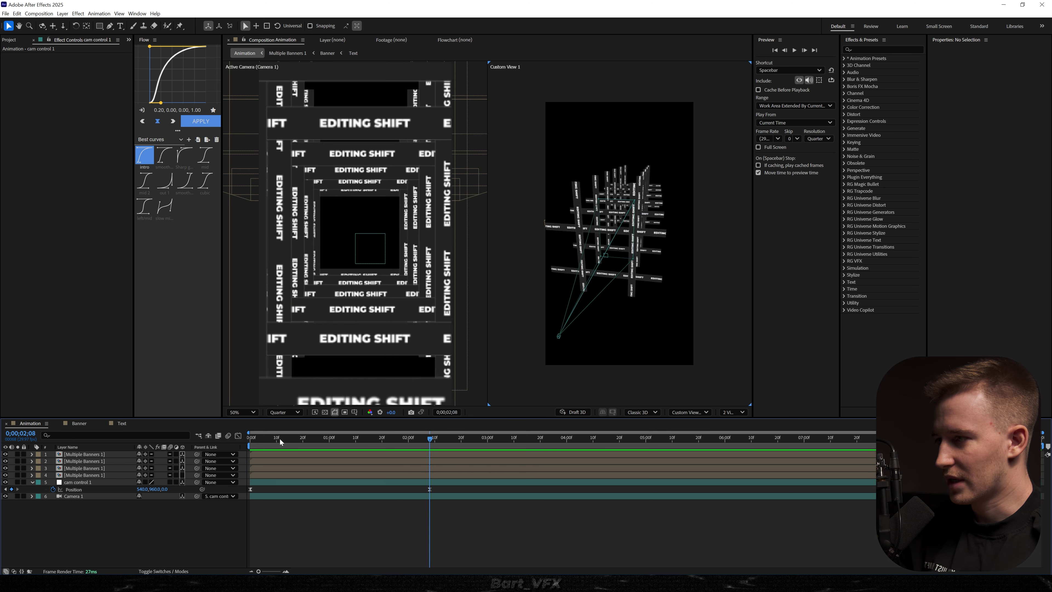
{"action": "left_click_drag", "start_coordinate": [280, 440], "coordinate": [248, 440]}
{"action": "left_click", "coordinate": [79, 482]}
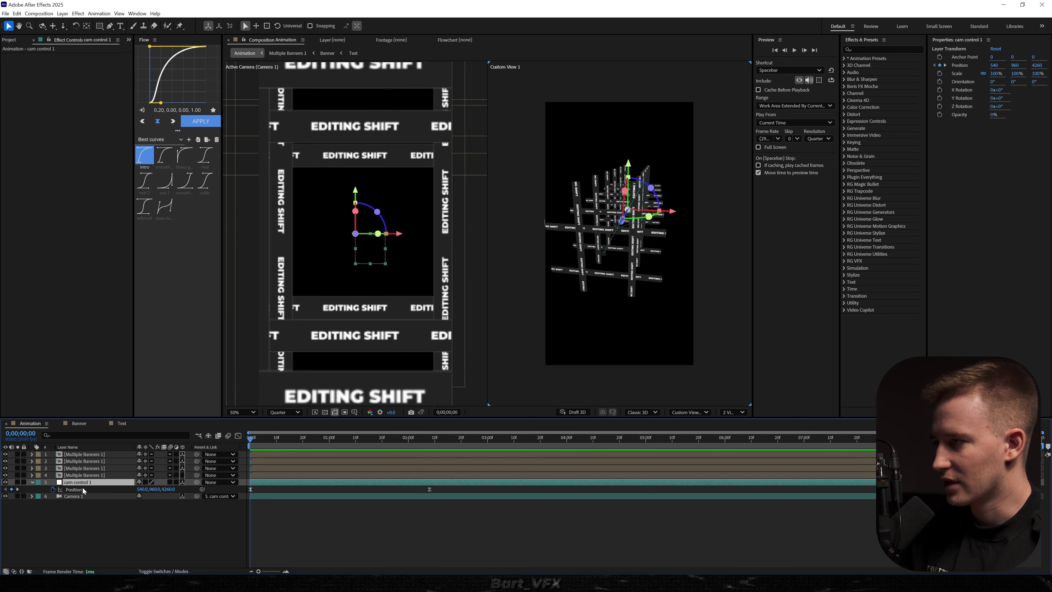
{"action": "key", "text": "shift+r"}
{"action": "left_click", "coordinate": [54, 518]}
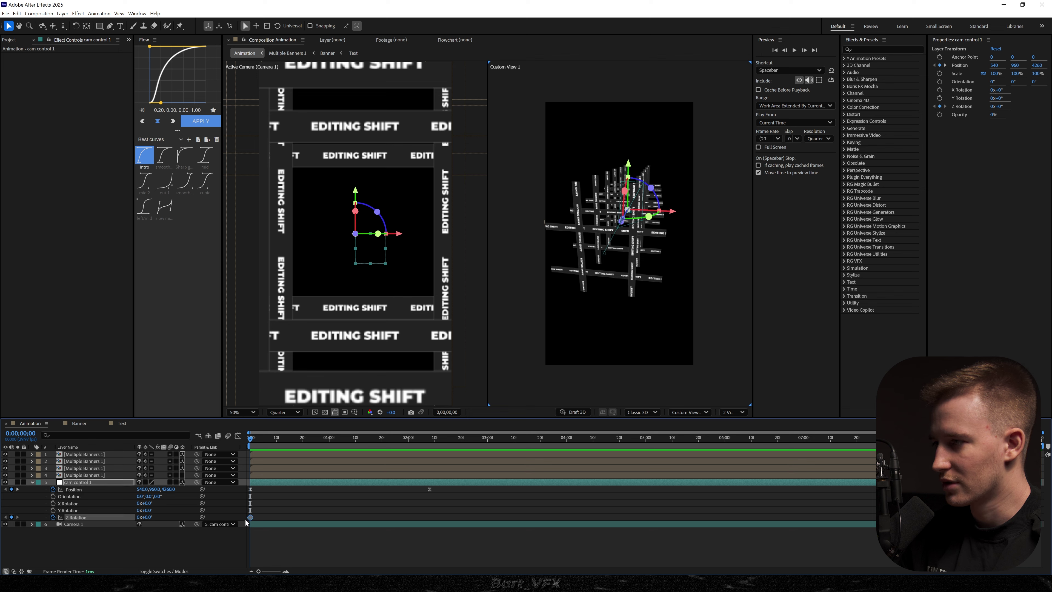
{"action": "left_click_drag", "start_coordinate": [250, 519], "coordinate": [430, 520]}
{"action": "left_click_drag", "start_coordinate": [145, 518], "coordinate": [310, 508]}
- Ease the position and Z rotation keyframes, pull the ending influence toward the start for a fast opening, and preview the animation
{"action": "left_click_drag", "start_coordinate": [356, 505], "coordinate": [243, 527]}
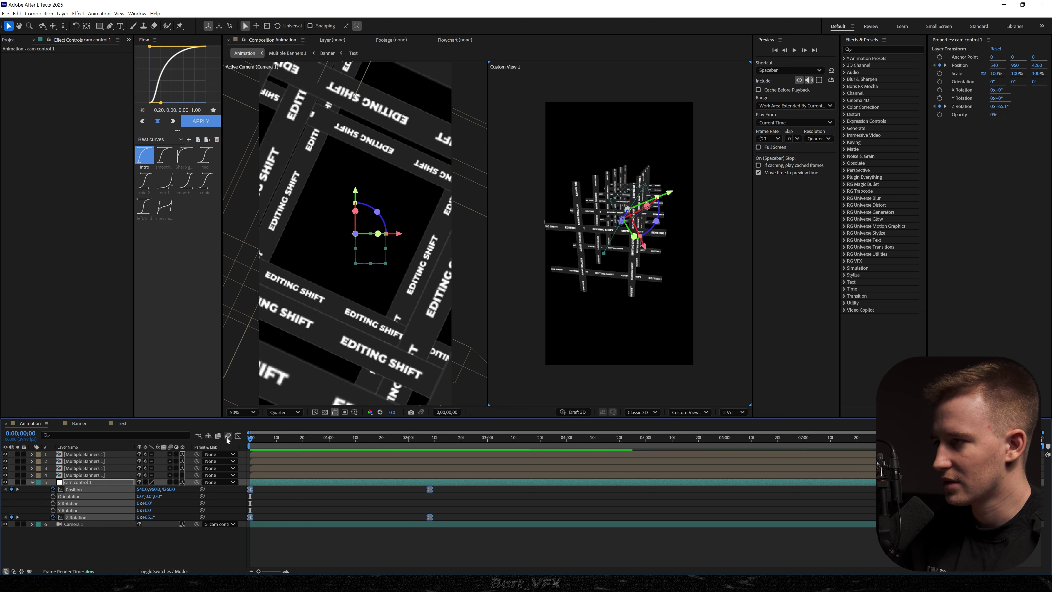
{"action": "left_click", "coordinate": [238, 436]}
{"action": "left_click_drag", "start_coordinate": [370, 530], "coordinate": [254, 531]}
{"action": "key", "text": "space"}
{"action": "key", "text": "Home"}
{"action": "key", "text": "space"}
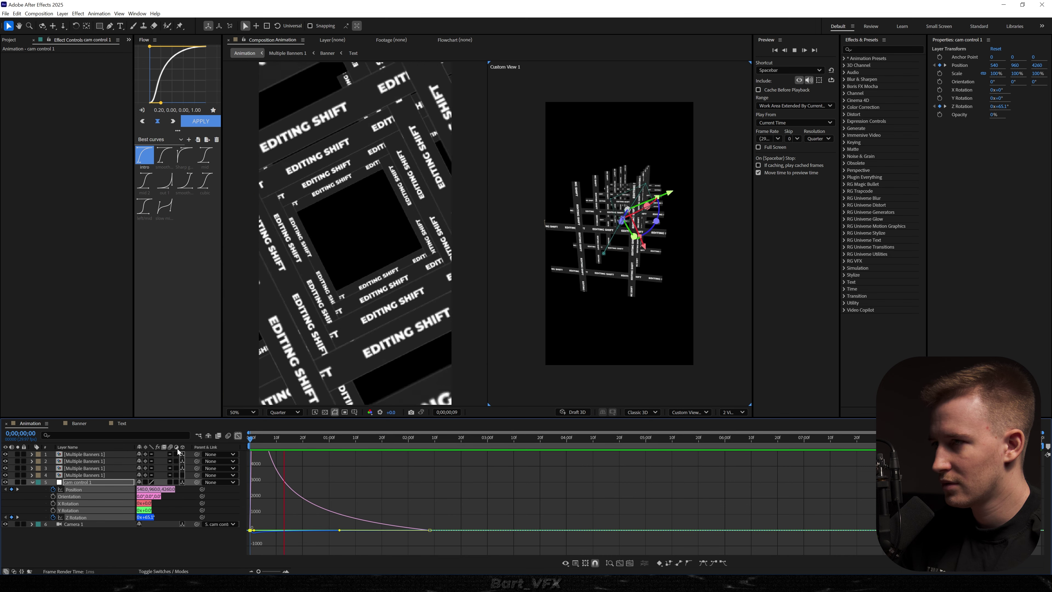
- Adjust cam control 1's starting Z position, delay the last Z rotation keyframe to just before three seconds, and preview the result
{"action": "left_click", "coordinate": [238, 436]}
{"action": "left_click", "coordinate": [186, 518]}
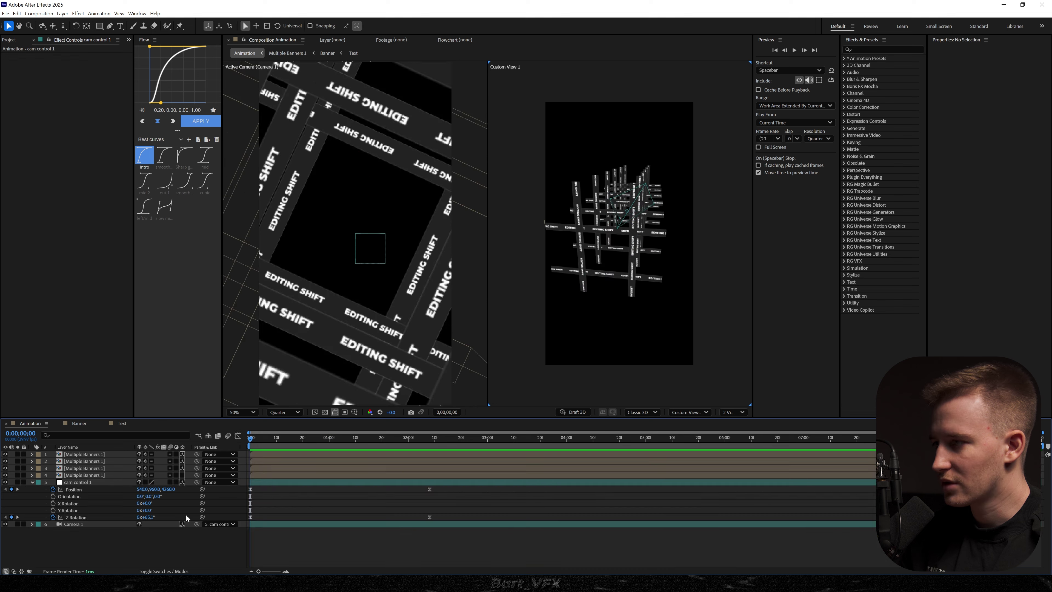
{"action": "left_click_drag", "start_coordinate": [168, 489], "coordinate": [234, 482]}
{"action": "left_click_drag", "start_coordinate": [430, 517], "coordinate": [474, 518]}
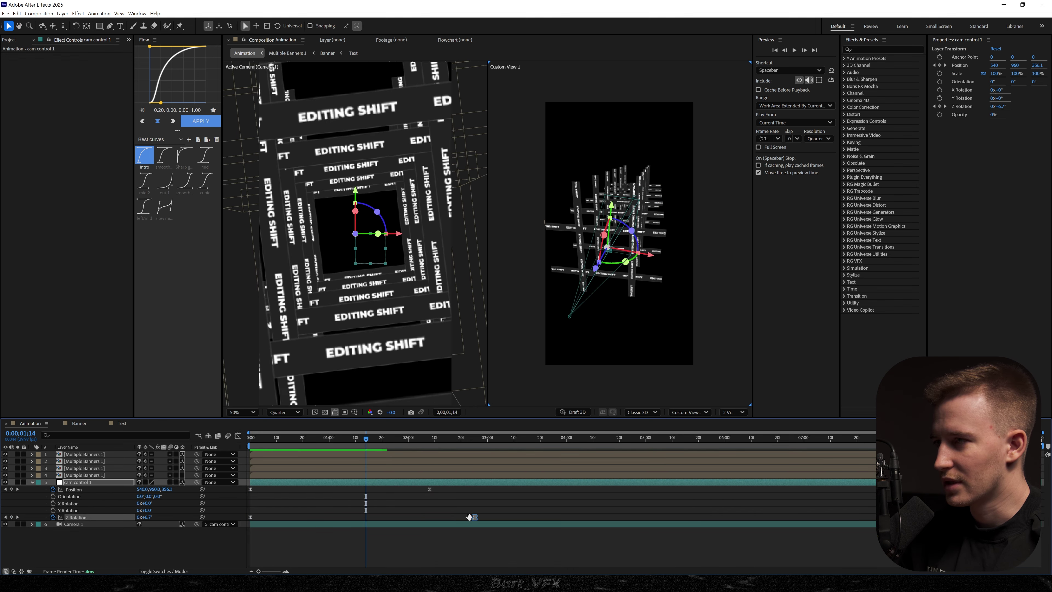
{"action": "key", "text": "space"}
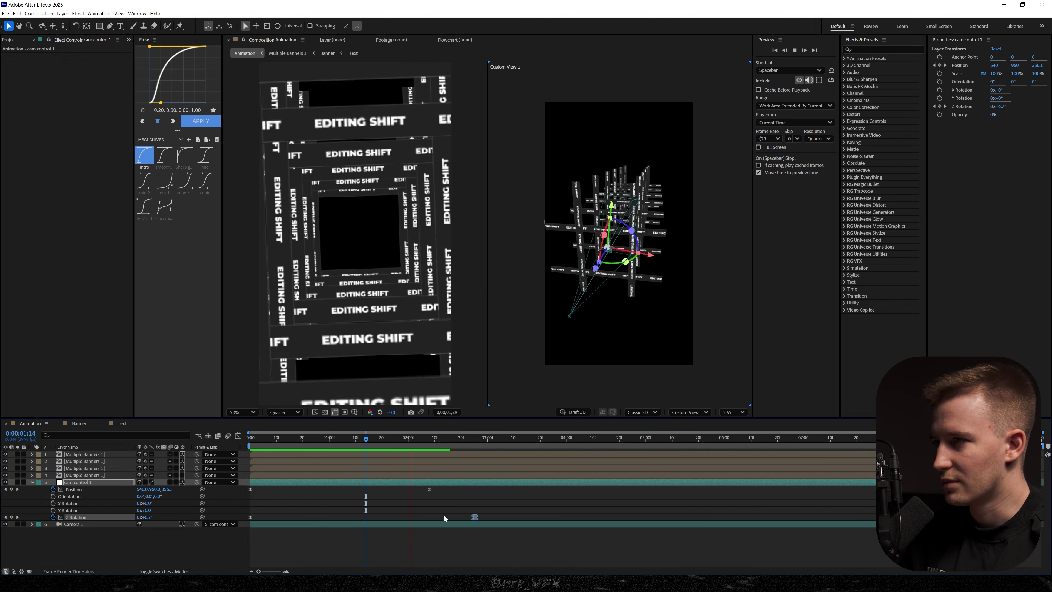